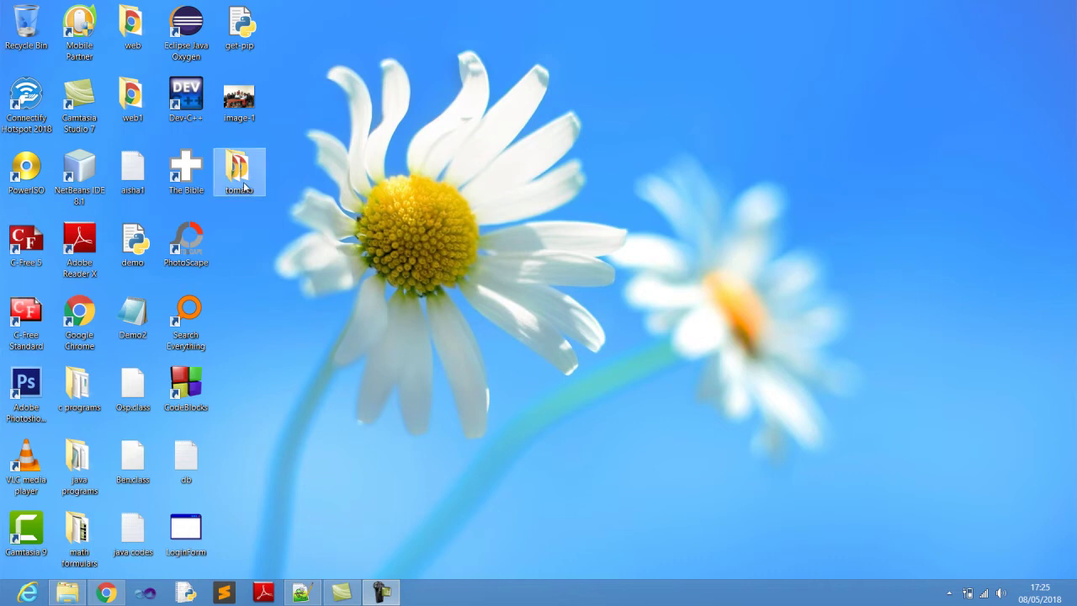
Open the desktop tomato folder and view its index page in Chrome as the TOMATO home page.
double_click(242, 183)
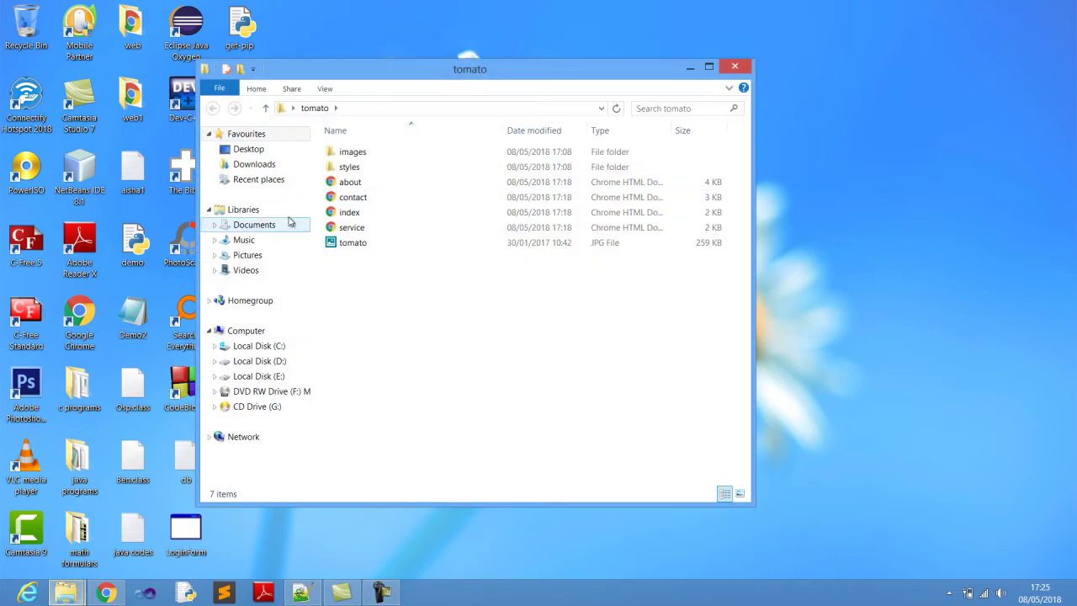
double_click(345, 213)
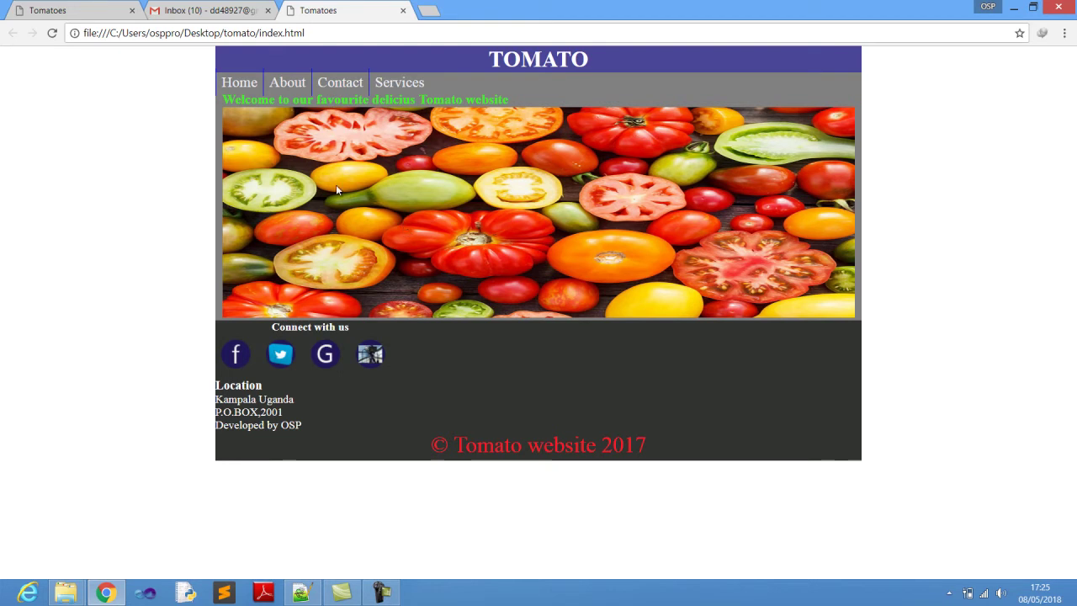
click(228, 88)
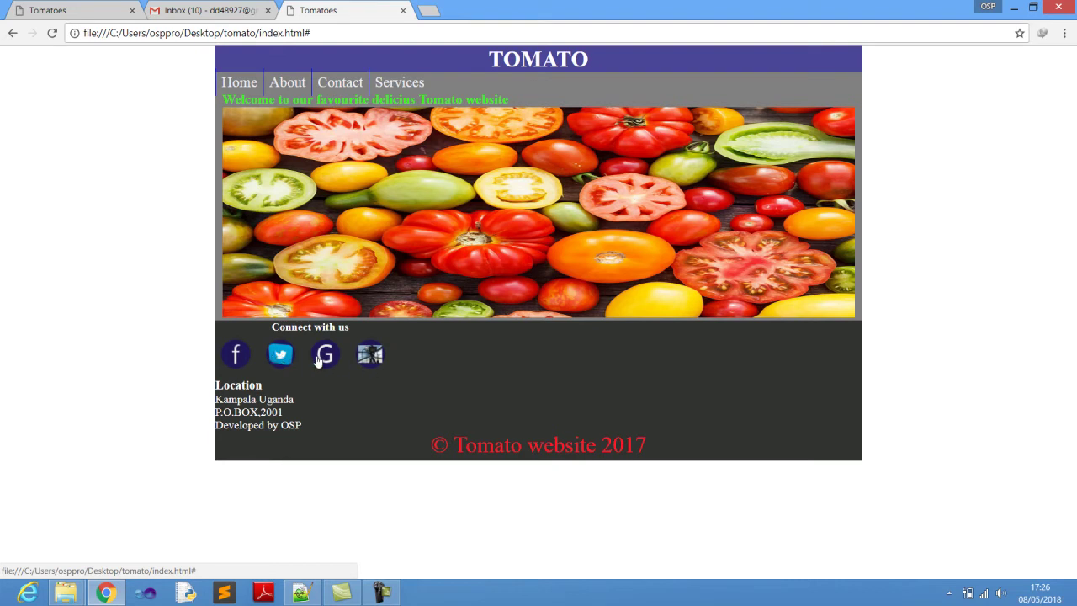
click(236, 97)
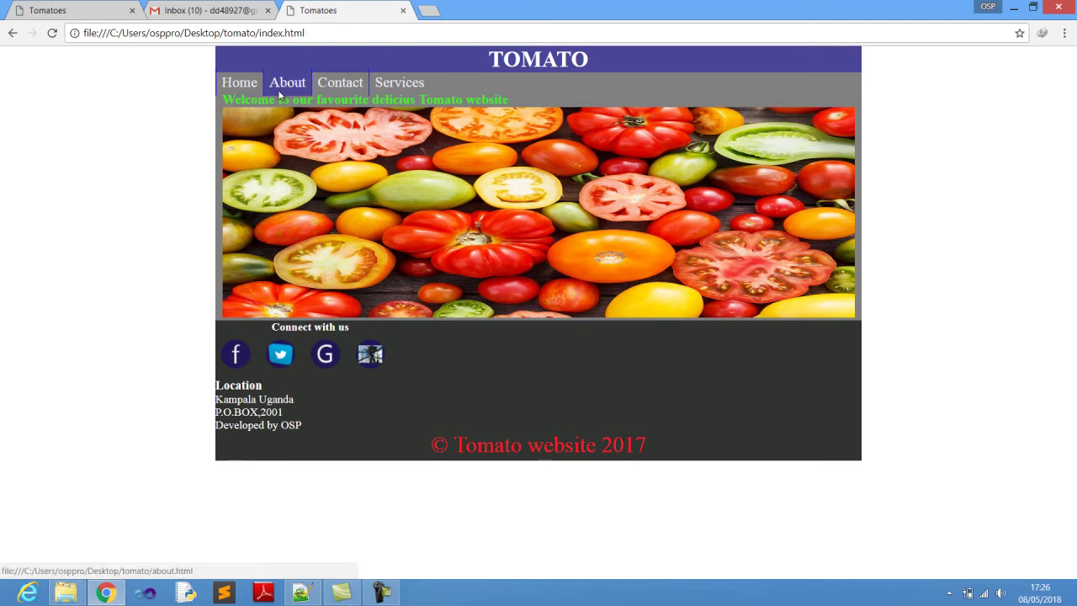
click(280, 96)
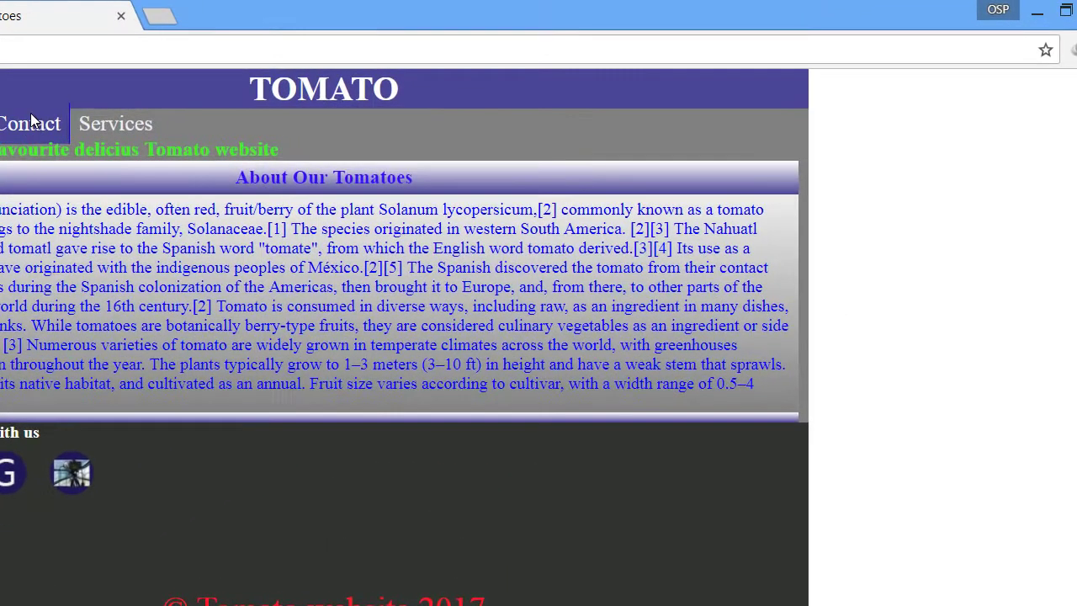
click(344, 84)
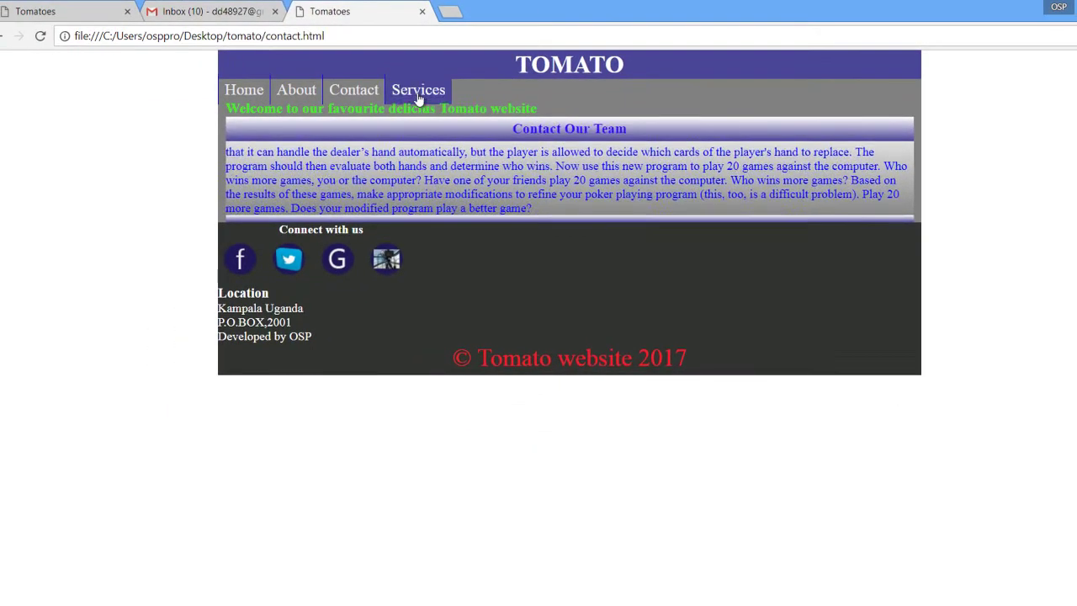
click(116, 133)
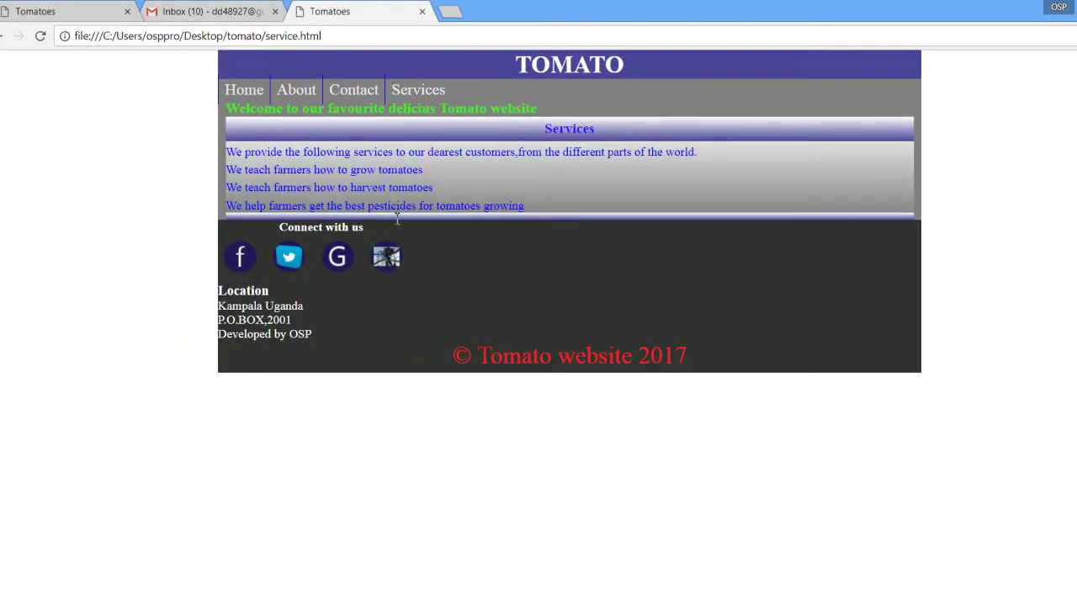
click(258, 91)
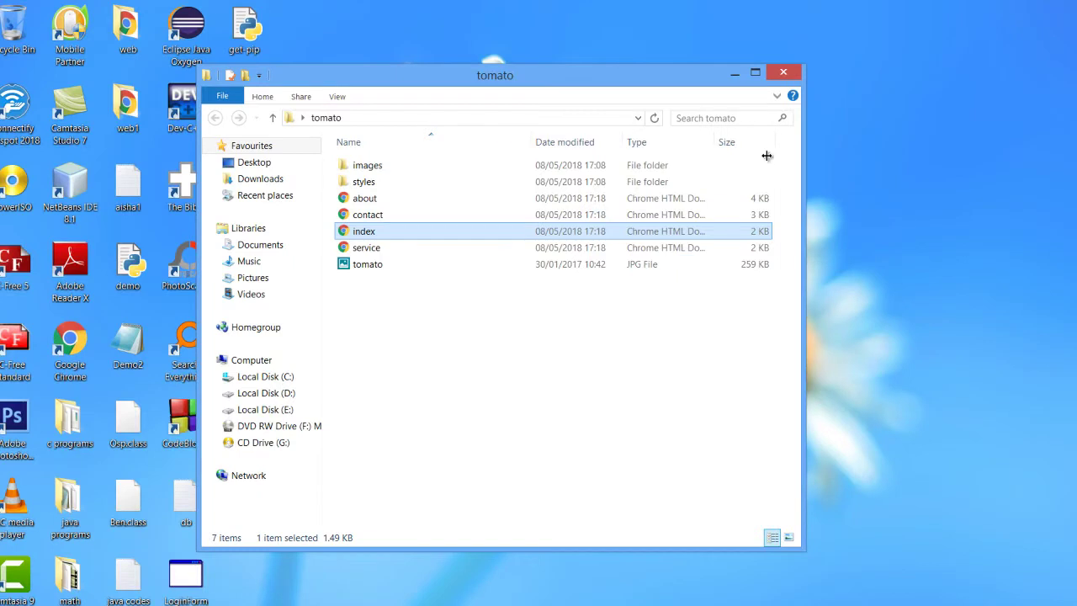
Select some files, clear the selection, and close the tomato folder window.
drag(474, 343, 448, 239)
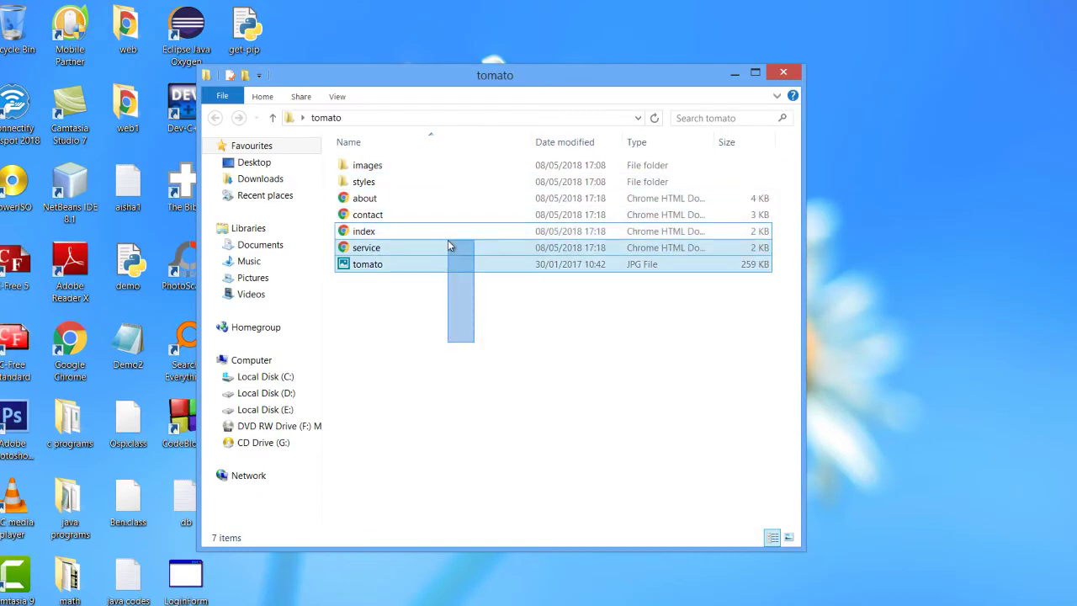
click(472, 290)
click(783, 73)
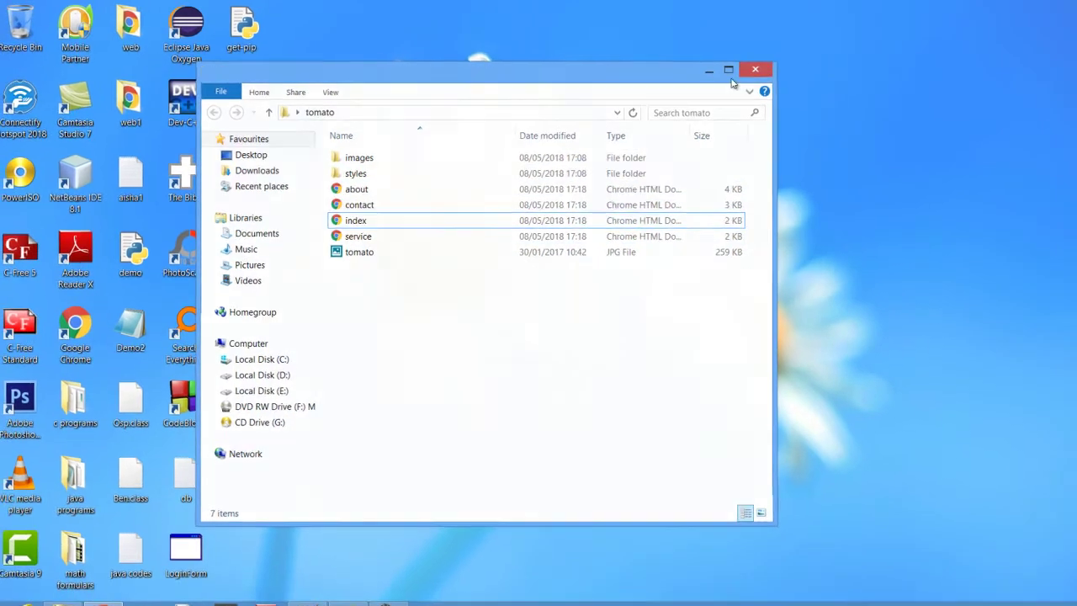
Refresh the desktop twice from its right-click menu.
right_click(594, 157)
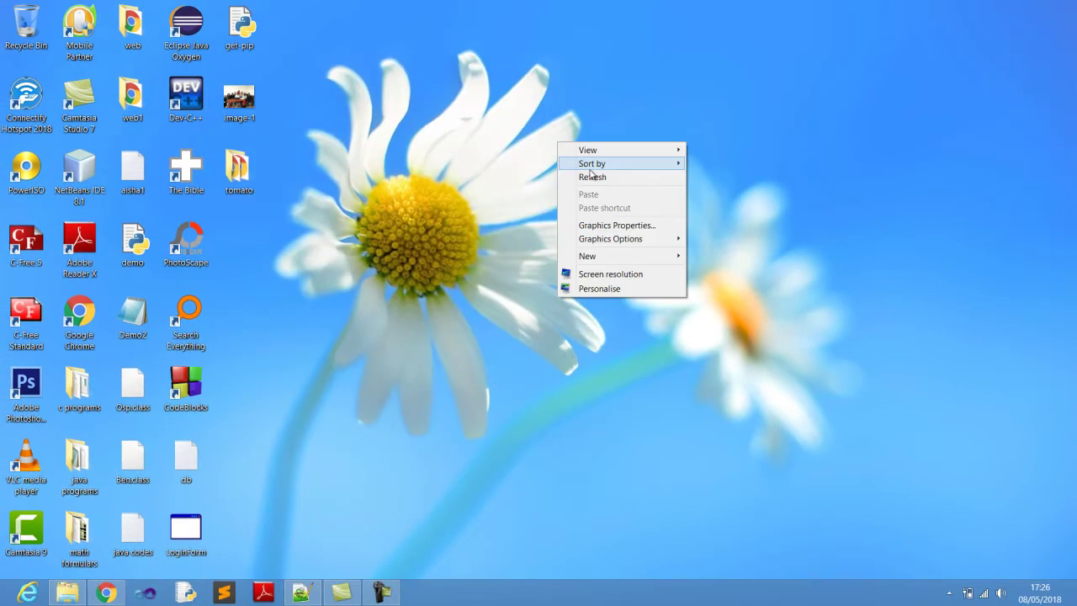
click(592, 175)
right_click(518, 155)
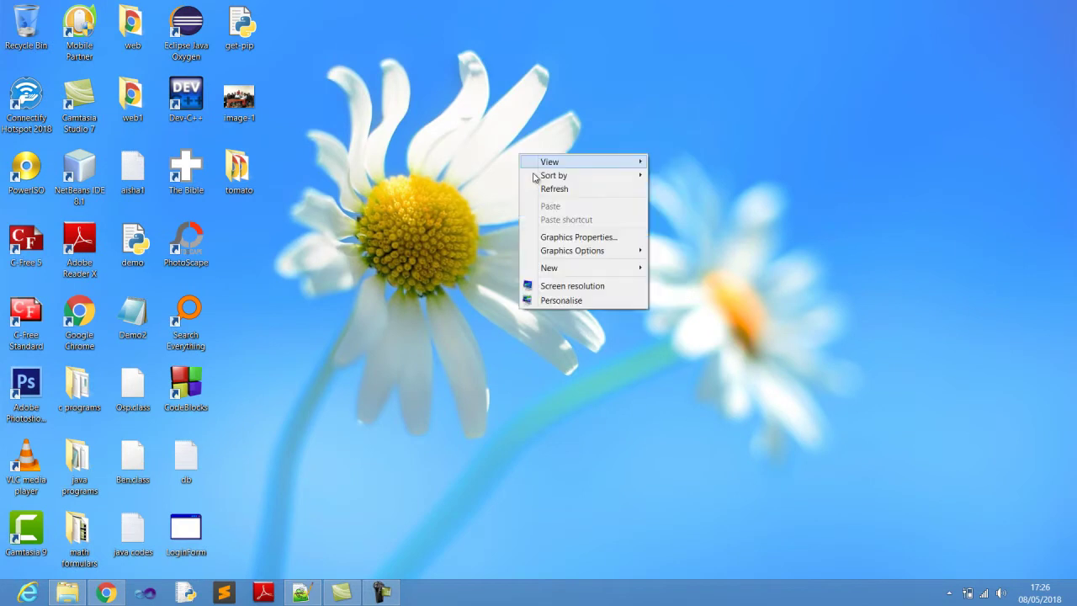
click(547, 192)
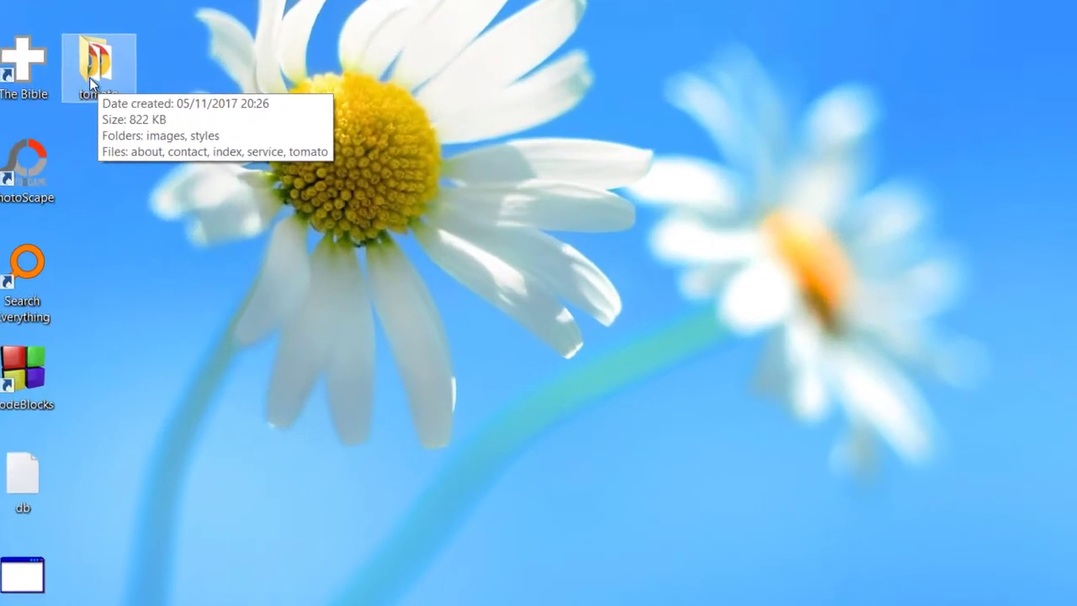
Compress the tomato folder with WinRAR into a ZIP archive, tomato.zip.
right_click(210, 171)
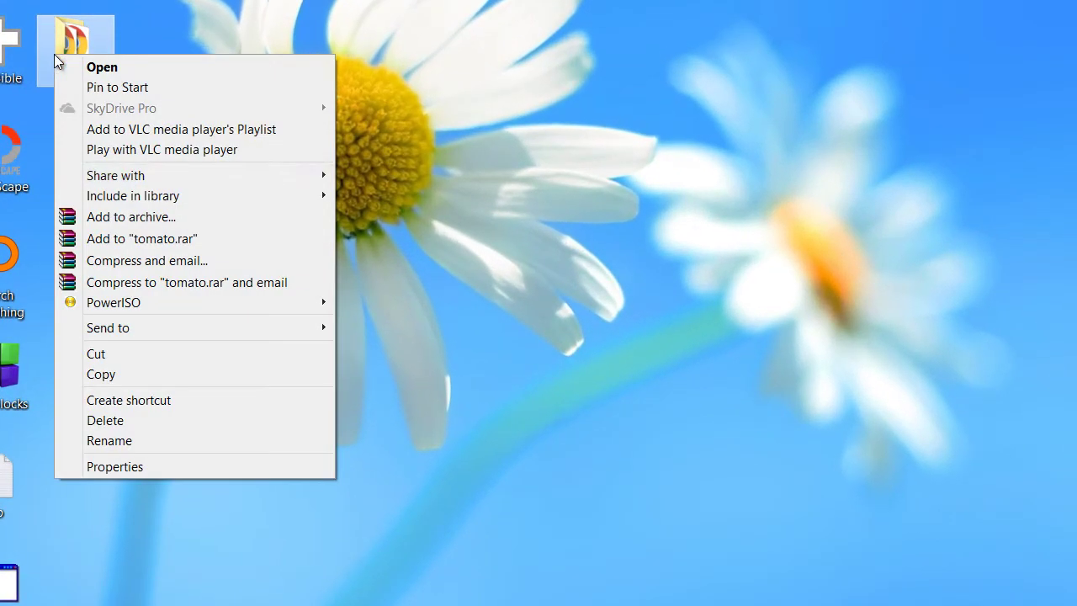
click(144, 218)
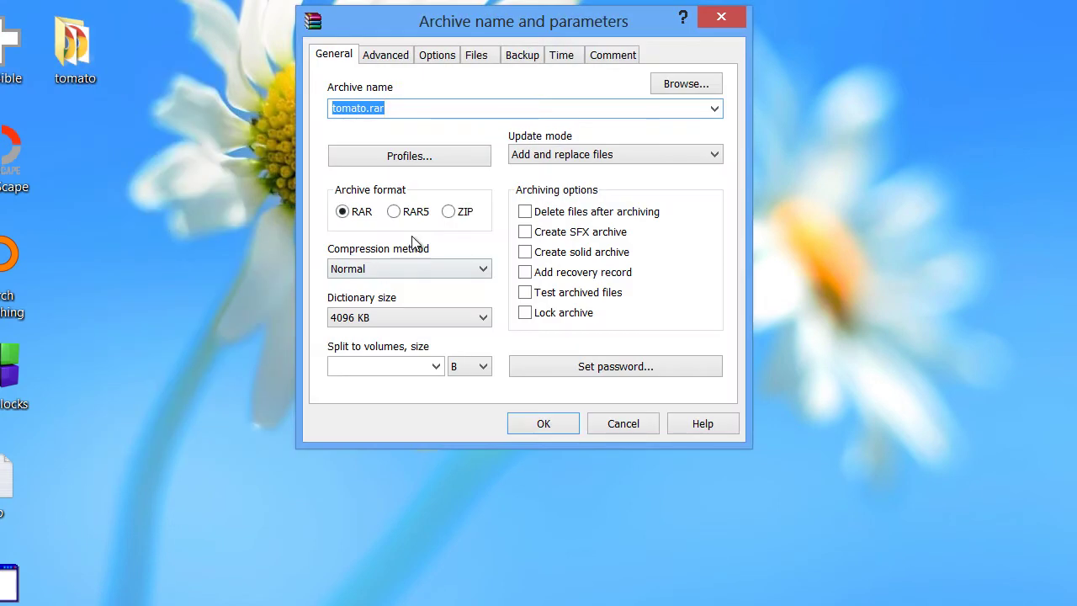
click(449, 212)
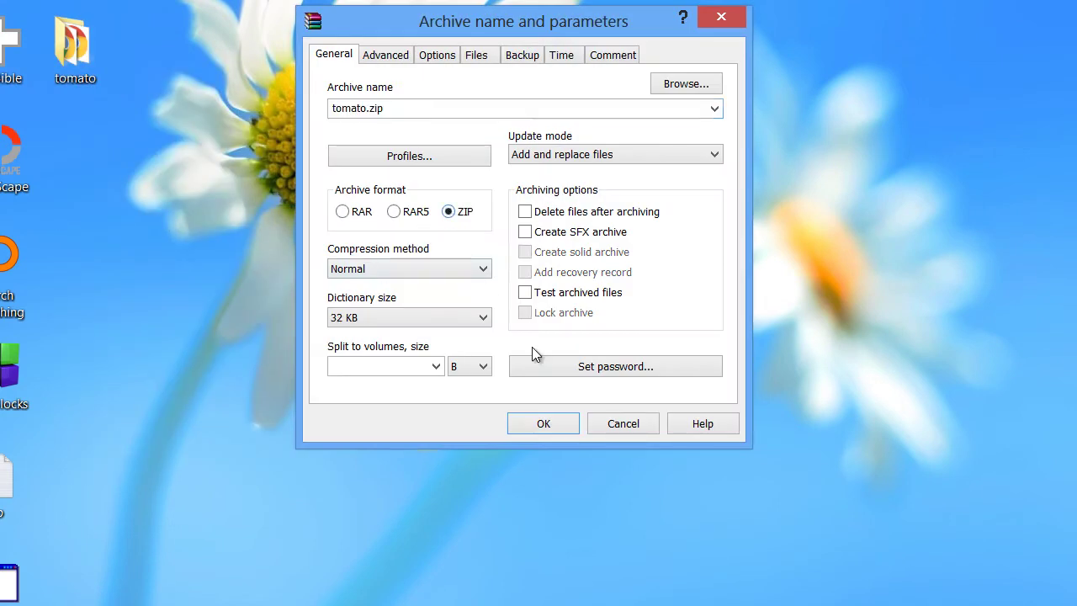
click(557, 426)
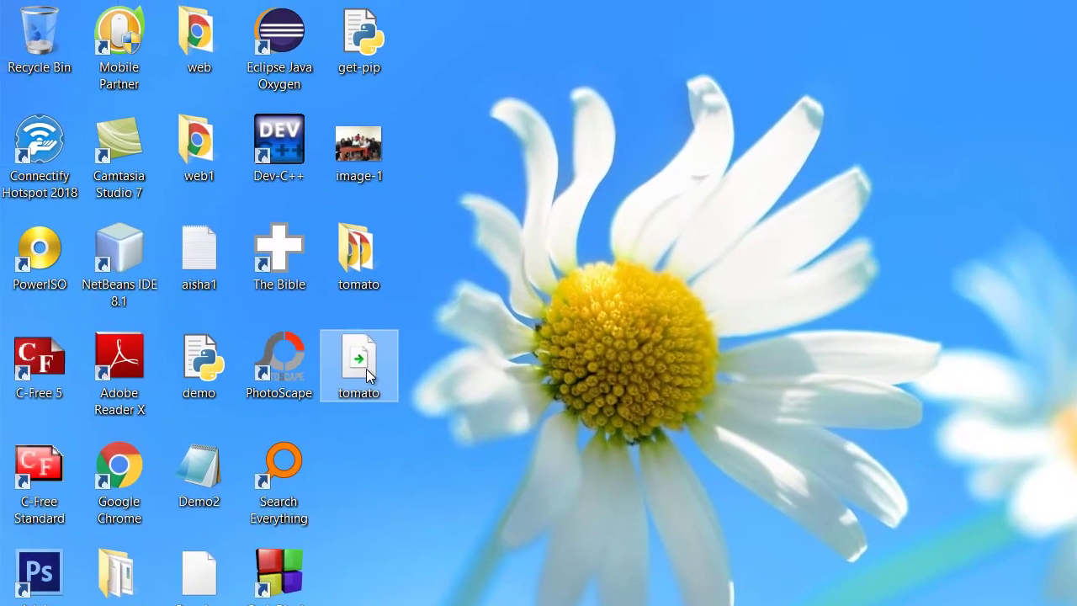
Refresh the desktop and place the tomato archive beside the flower.
drag(280, 212, 349, 198)
drag(428, 234, 454, 289)
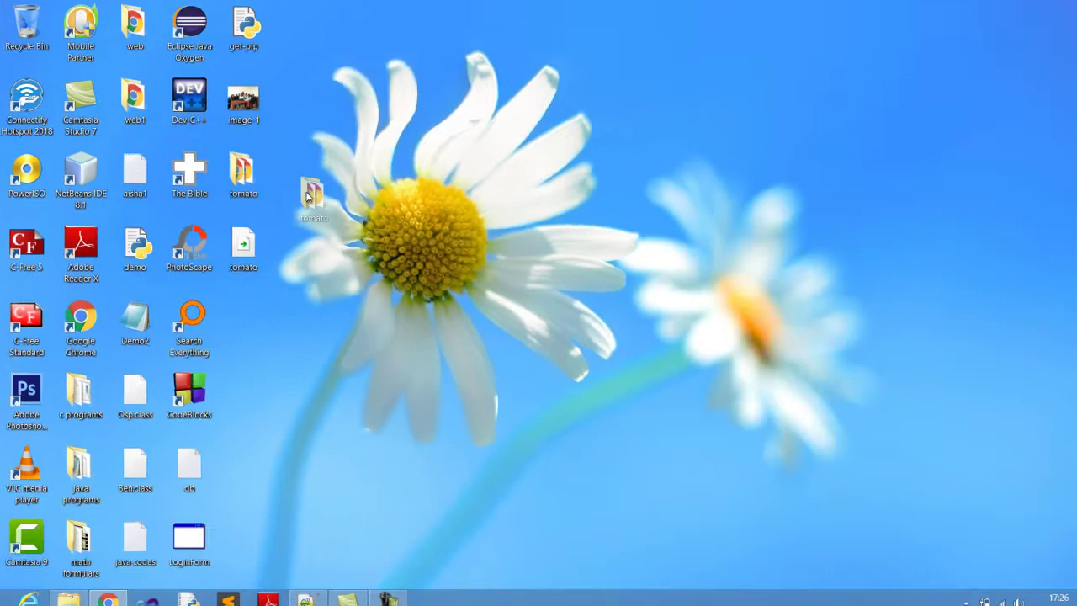
drag(307, 196, 265, 200)
right_click(310, 162)
right_click(327, 161)
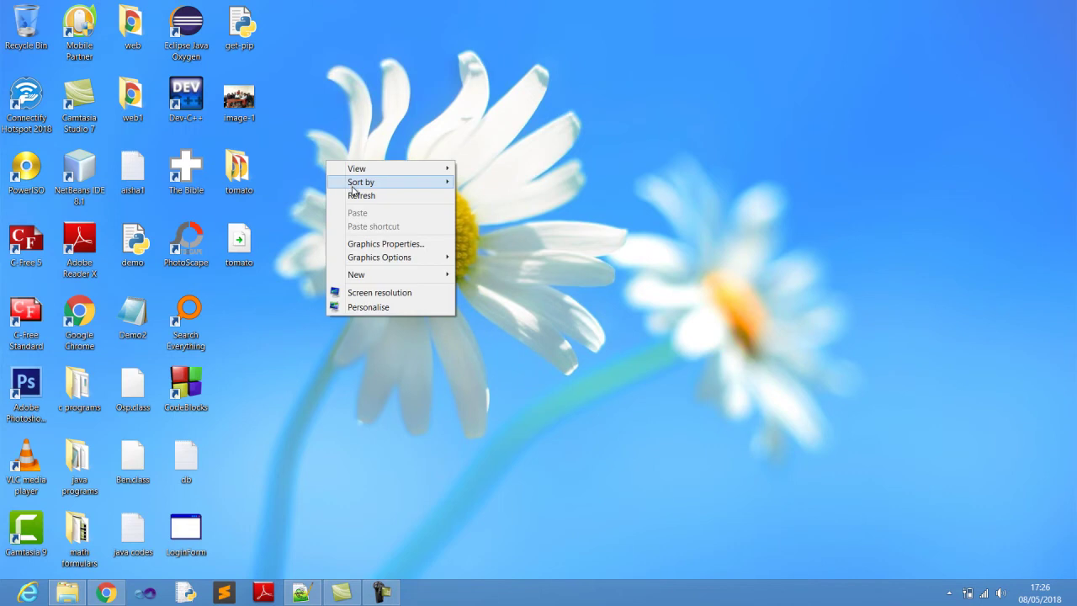
click(360, 196)
drag(241, 242, 671, 132)
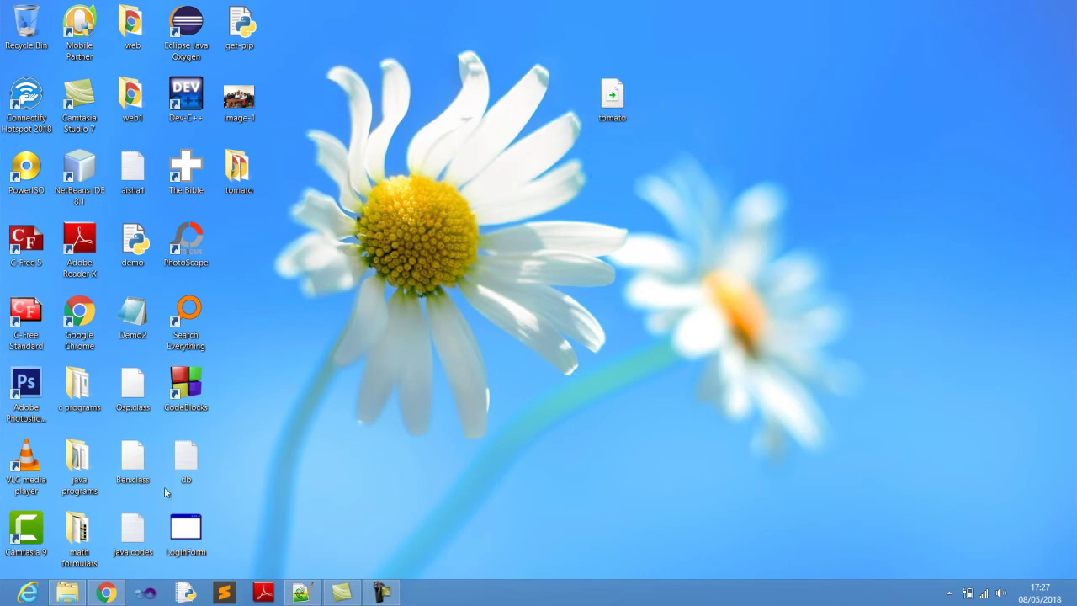
Bring Chrome to the front and glance over the Gmail inbox tab.
click(106, 594)
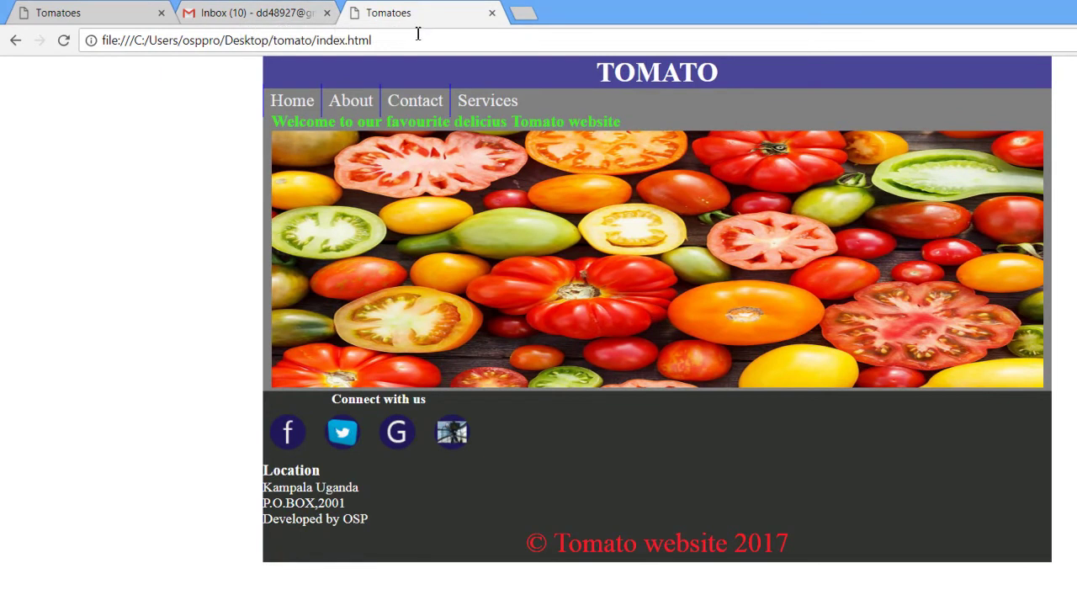
click(286, 15)
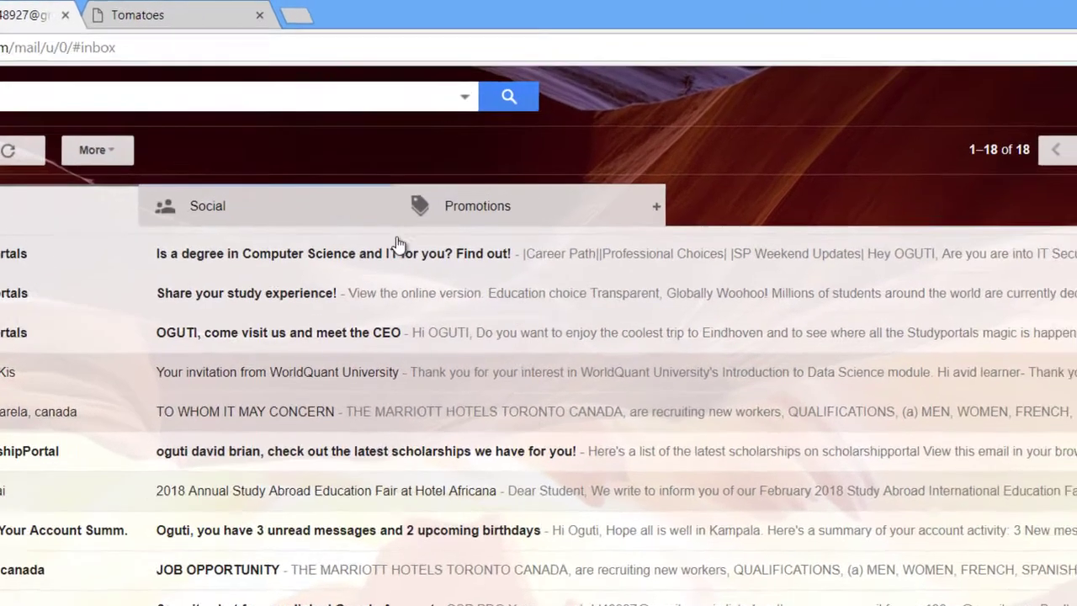
scroll(538, 378, down, 3)
In the Tomatoes tab, replace the address with 000webhostapp.com and load it.
click(353, 20)
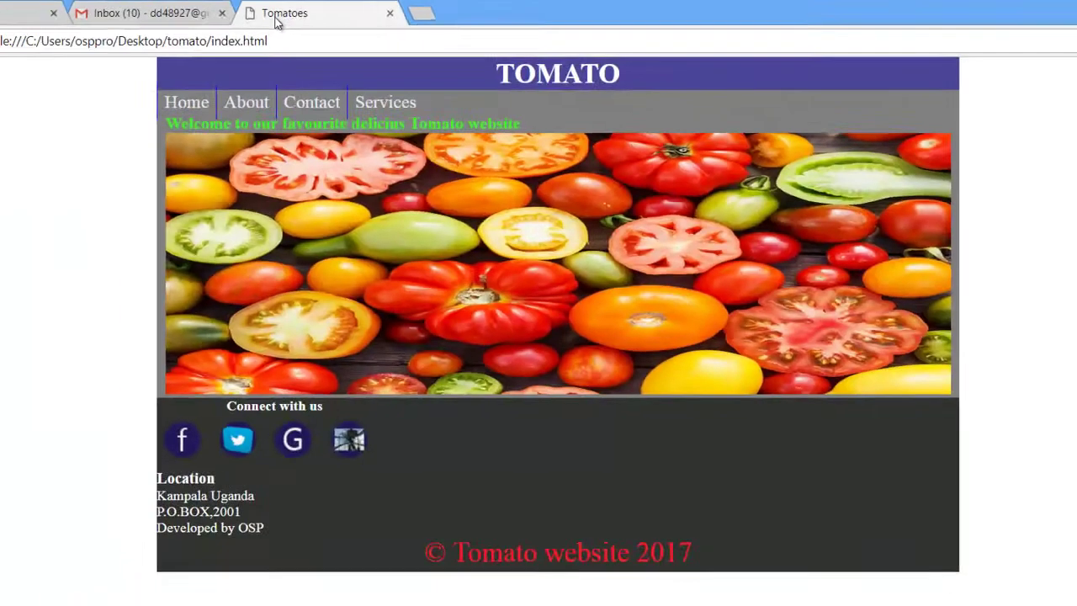
click(318, 42)
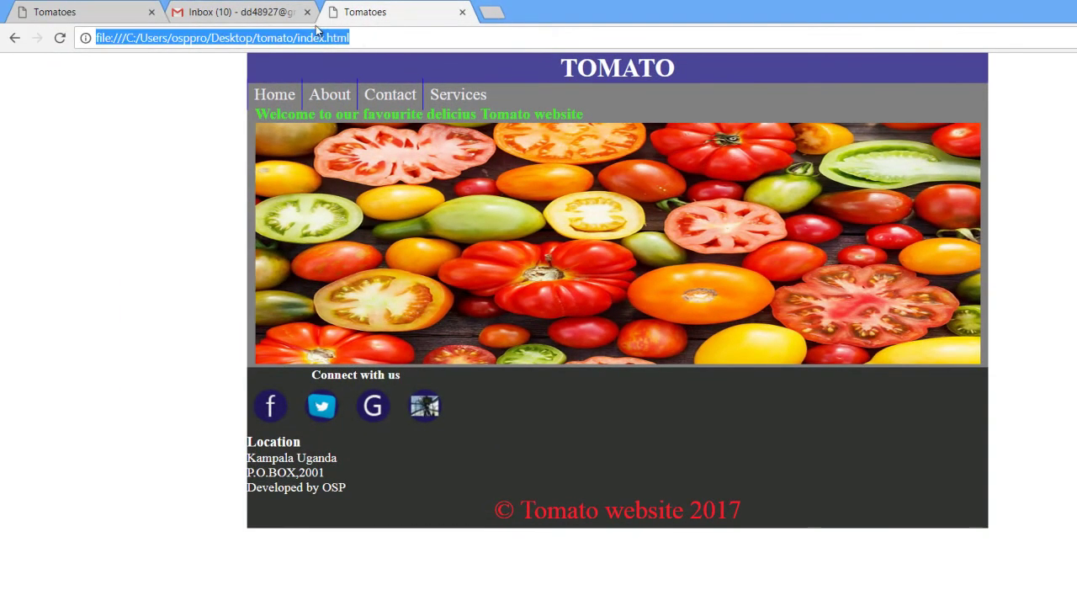
text(00)
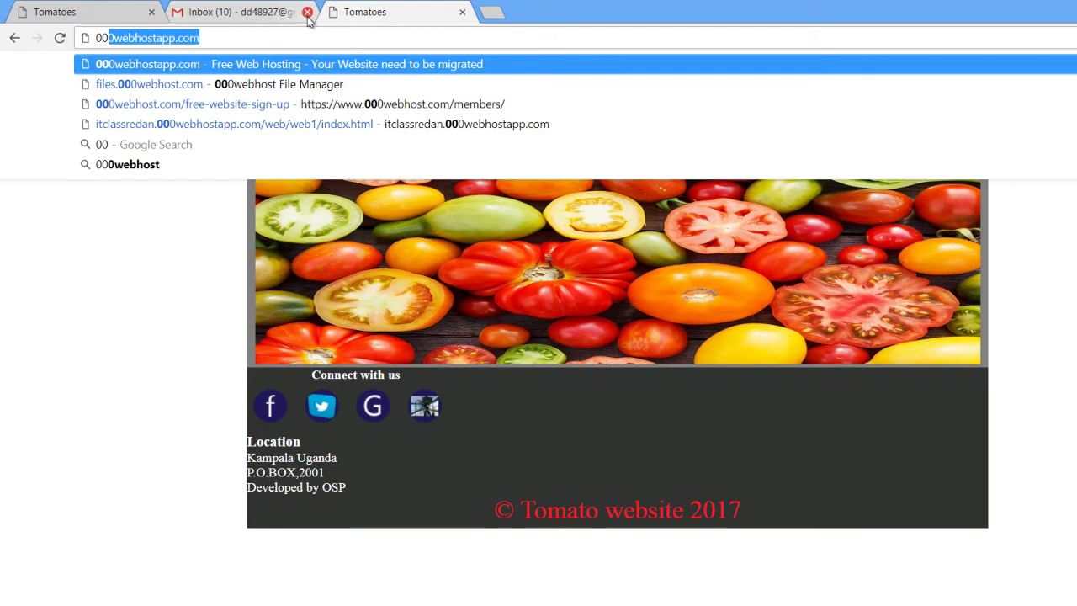
key(Return)
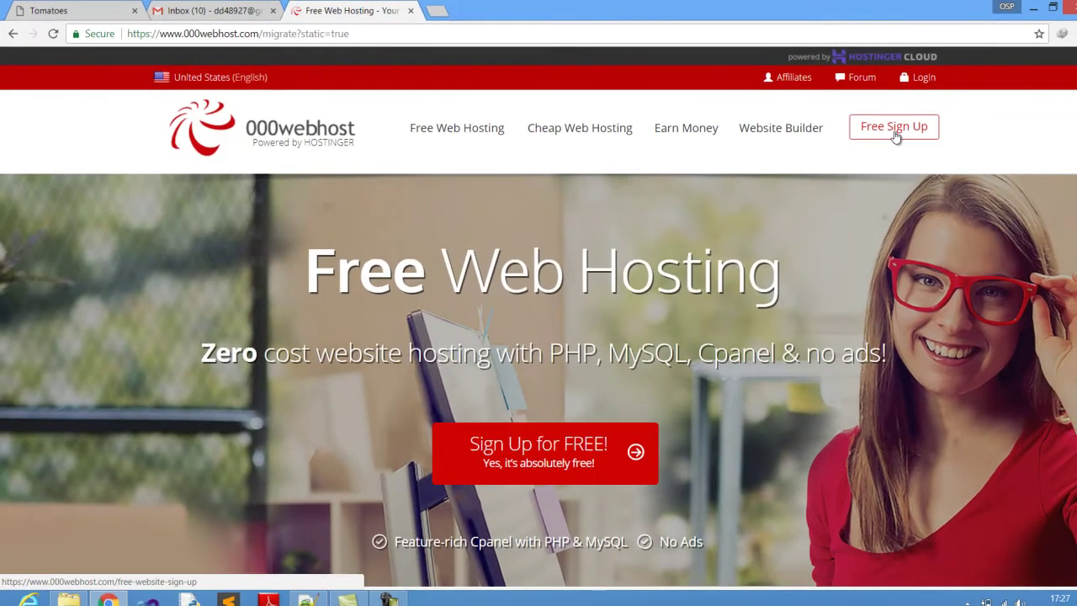
Start the free sign-up, replace the pre-filled e-mail with the account's e-mail address, and reset zoom.
click(888, 135)
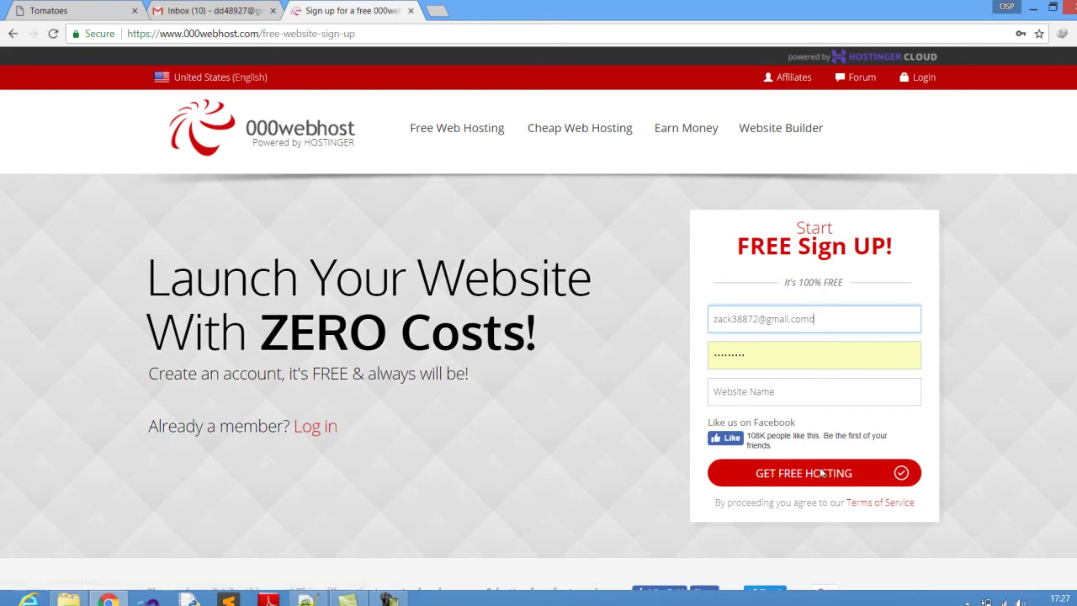
key(BackSpace)
key(BackSpace)
key(BackSpace)
key(BackSpace)
key(BackSpace)
key(BackSpace)
key(BackSpace)
key(BackSpace)
key(BackSpace)
key(BackSpace)
key(BackSpace)
key(BackSpace)
key(BackSpace)
key(BackSpace)
key(BackSpace)
key(BackSpace)
key(BackSpace)
key(BackSpace)
key(BackSpace)
key(BackSpace)
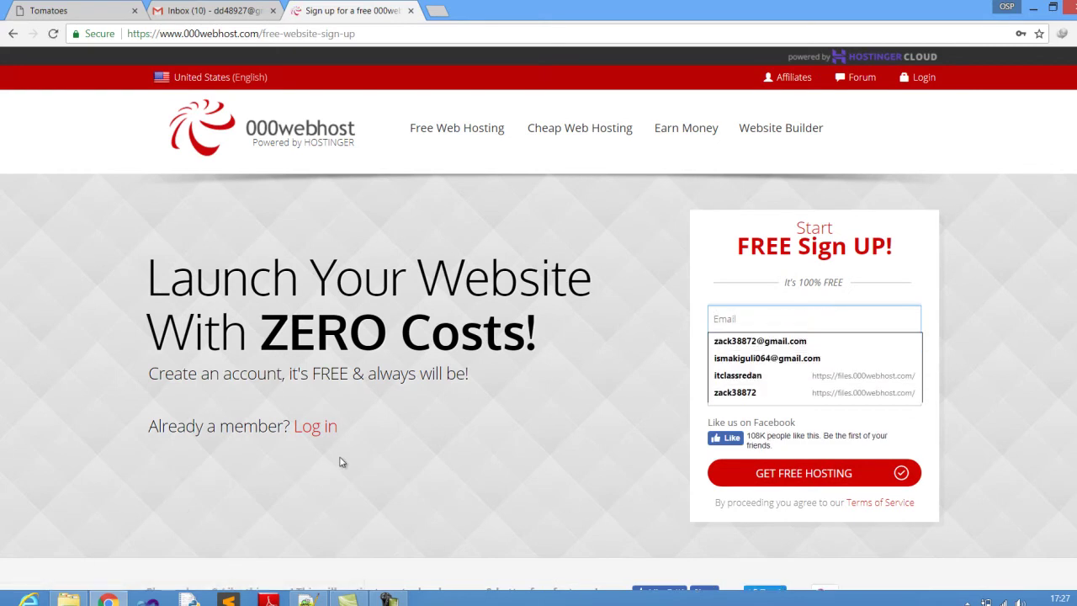
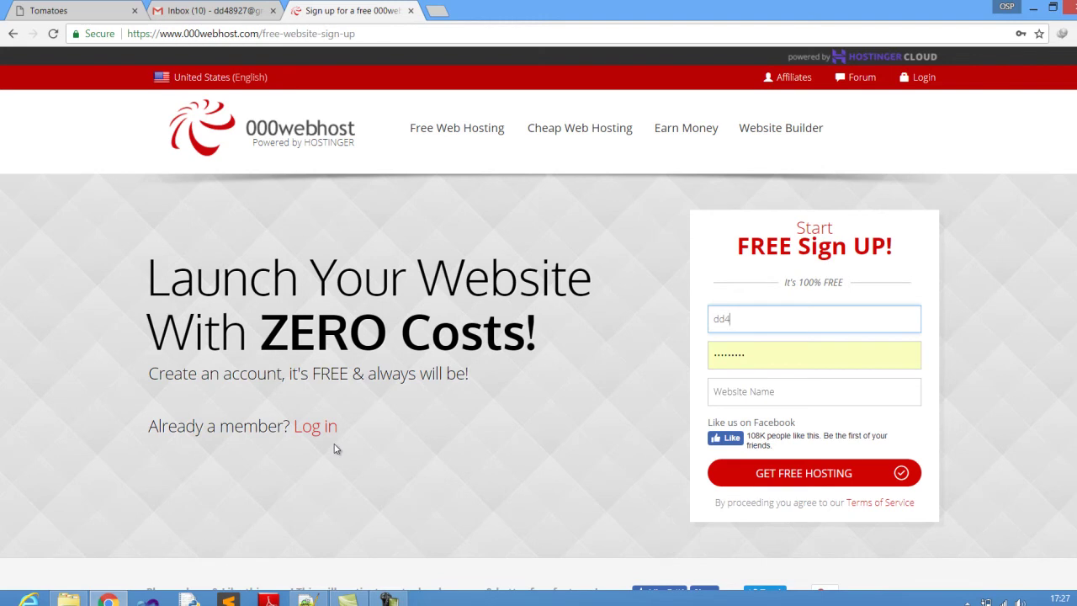
key(ctrl+0)
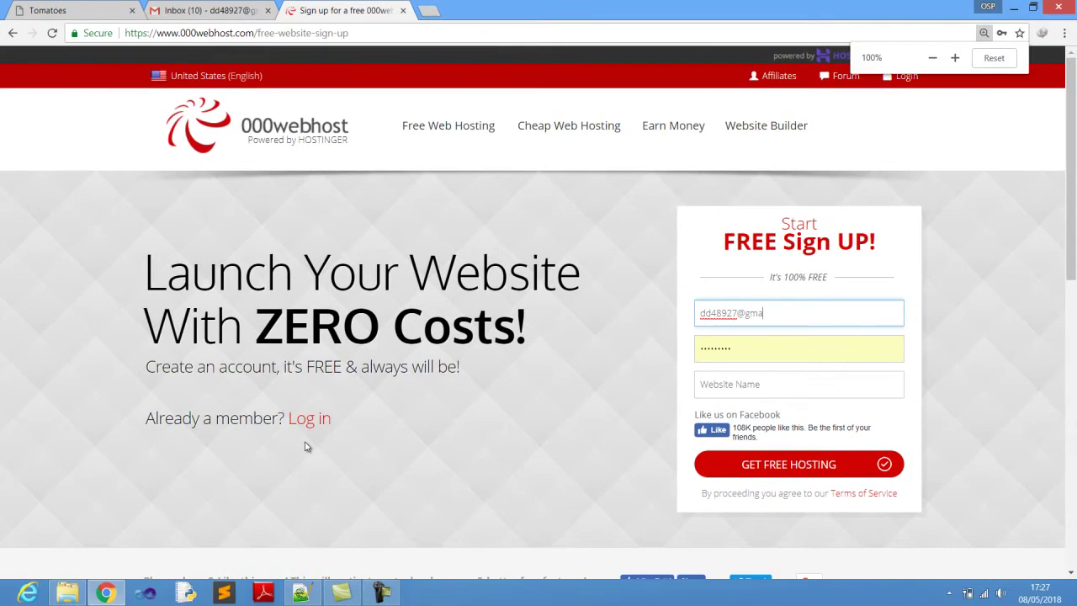
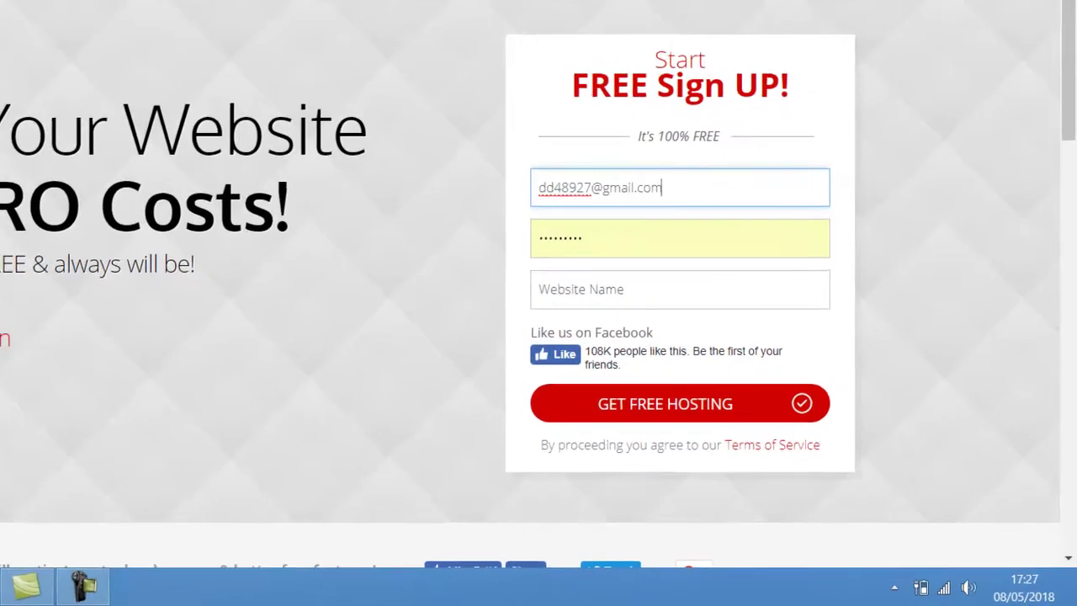
Replace the autofilled password with a new account password.
key(Tab)
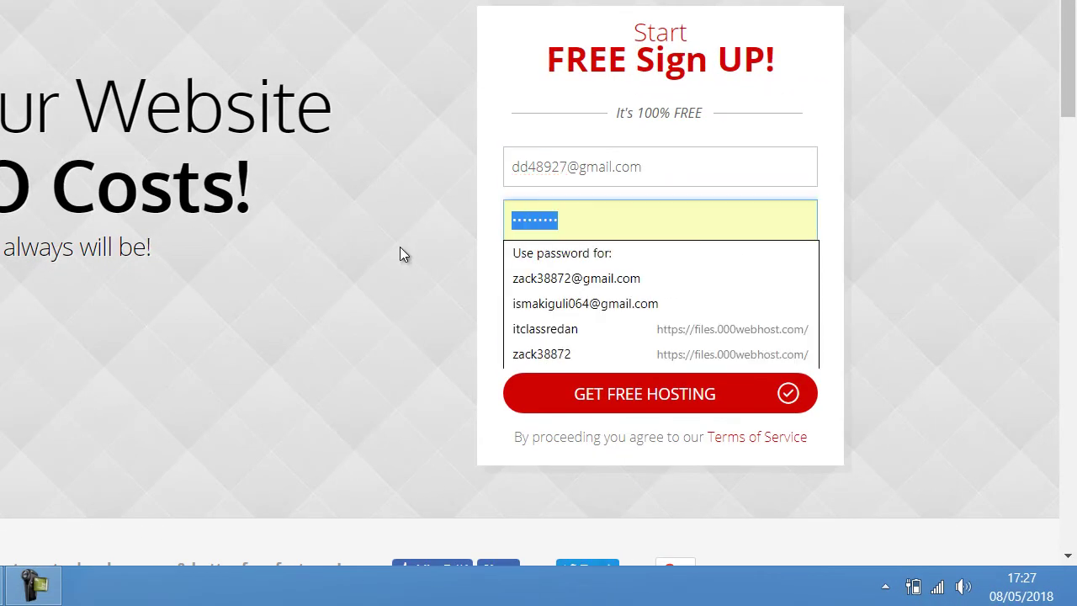
key(BackSpace)
text(ab)
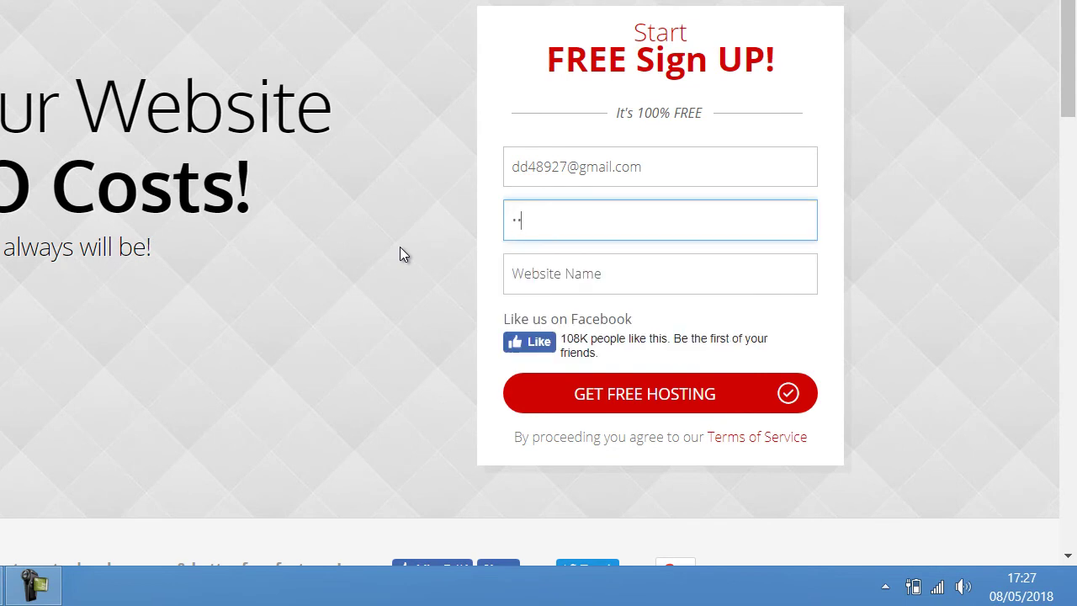
text(cdefghijklm)
Enter tomatouga as the website name, fixing typos along the way.
click(555, 280)
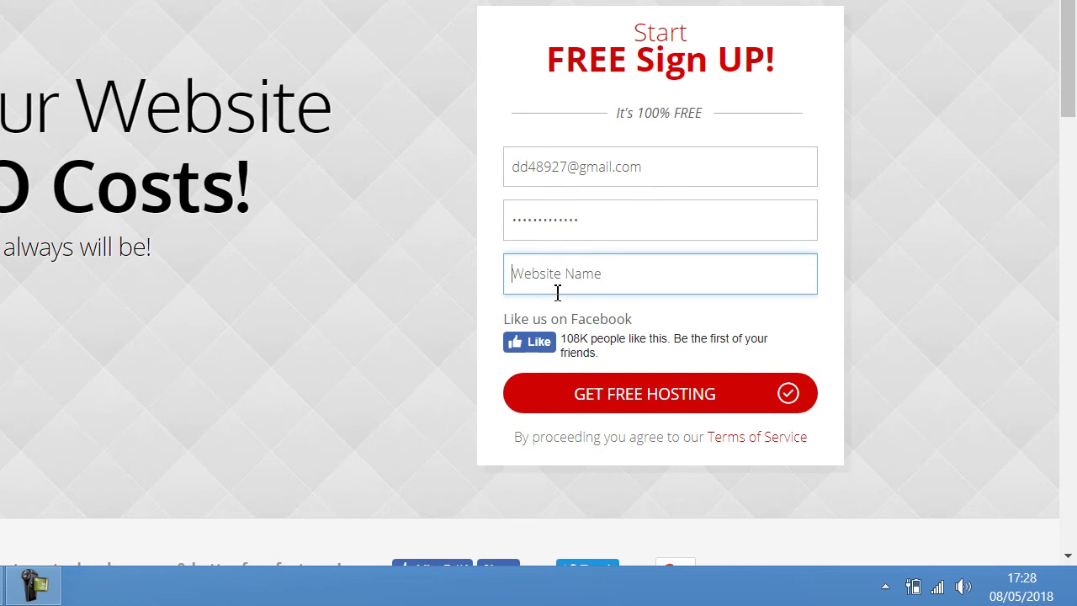
text(t)
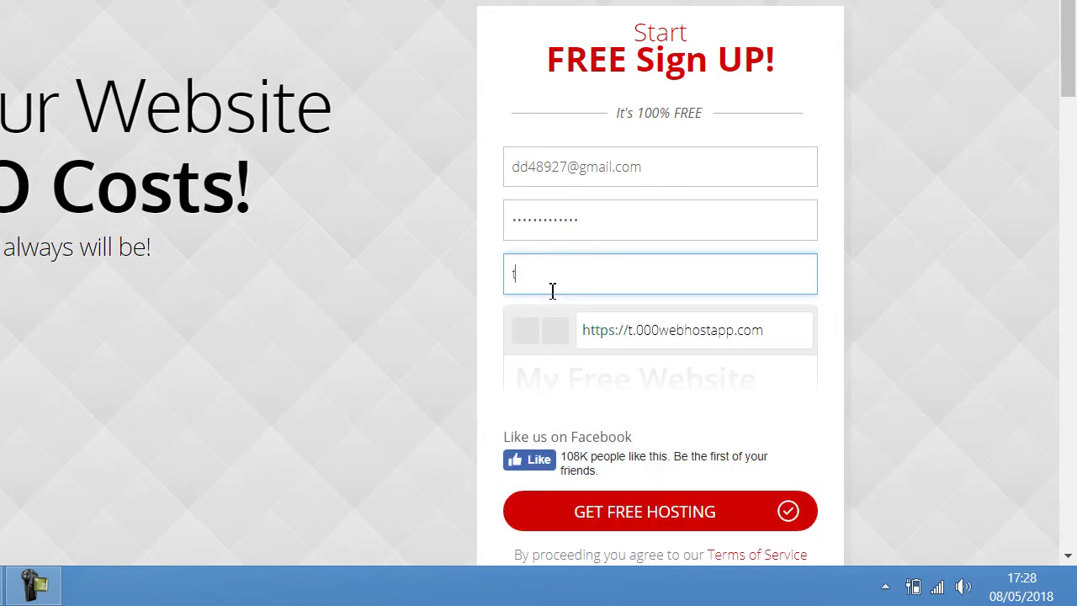
text(omato)
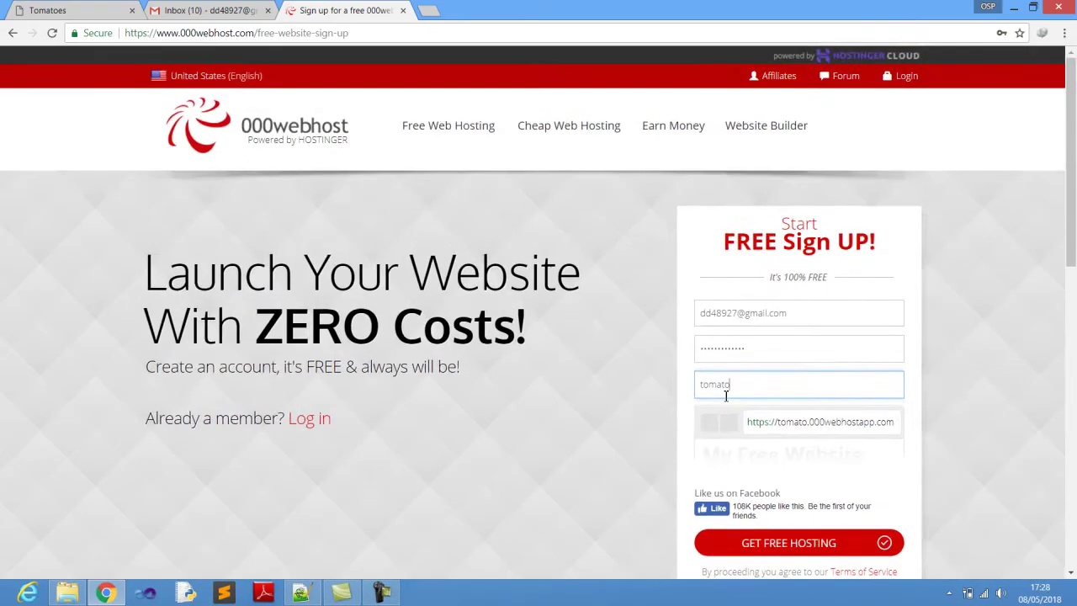
key(ctrl+minus)
text(ug)
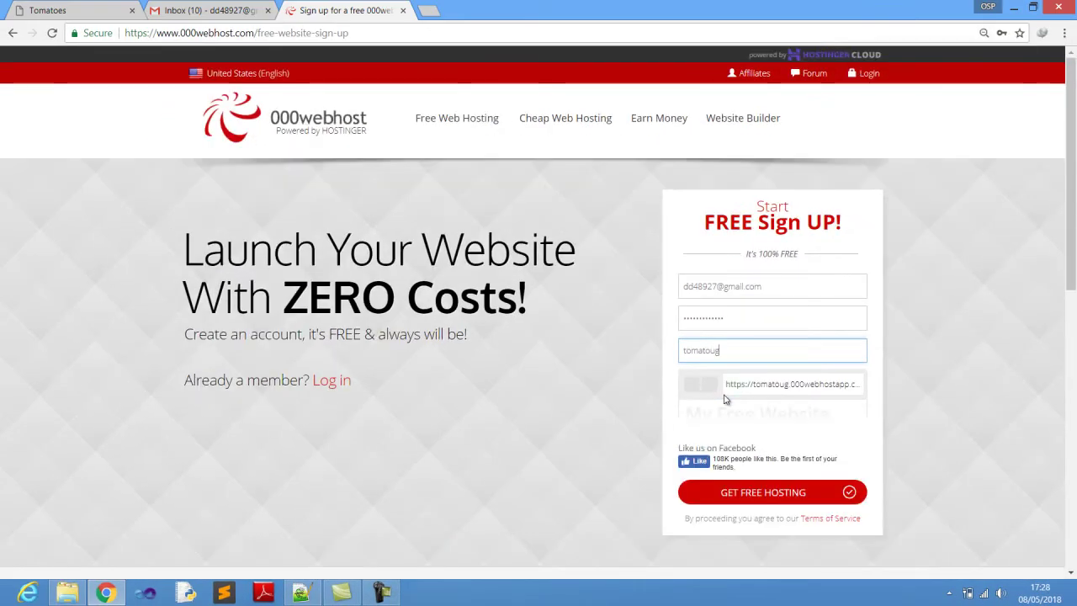
text(a)
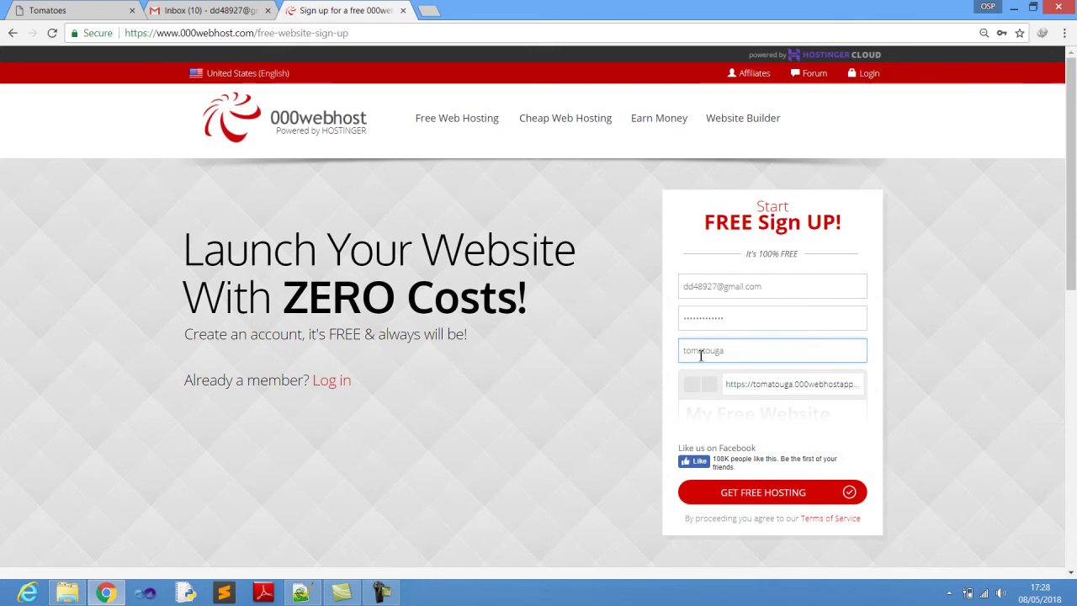
key(BackSpace)
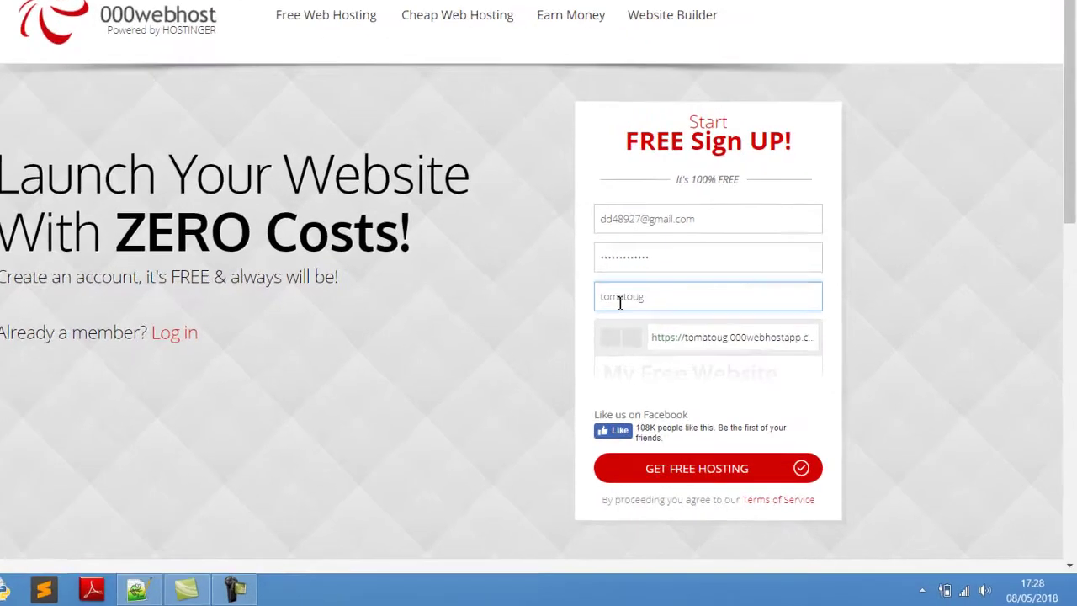
text(1)
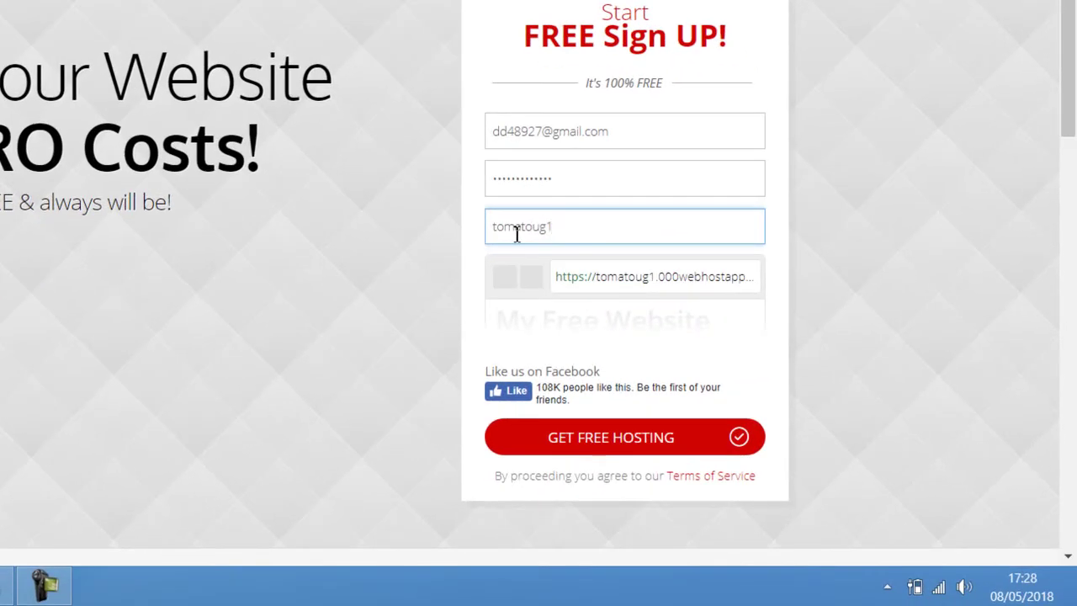
key(BackSpace)
text(a)
Submit the sign-up and pass the reCAPTCHA by ticking the pharmacy, Subway and brick shop store fronts.
click(599, 440)
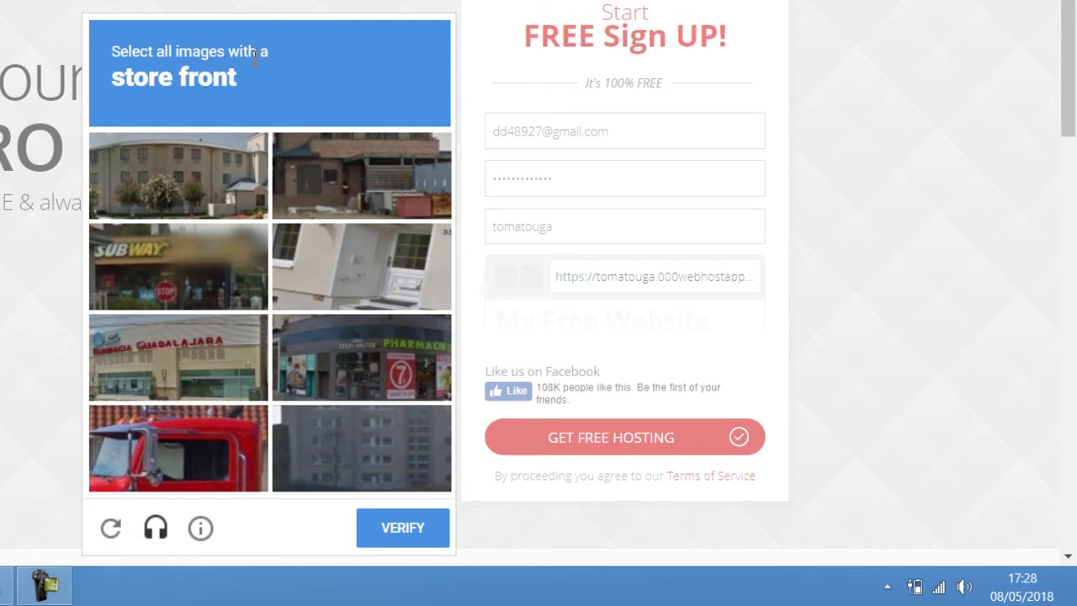
click(327, 366)
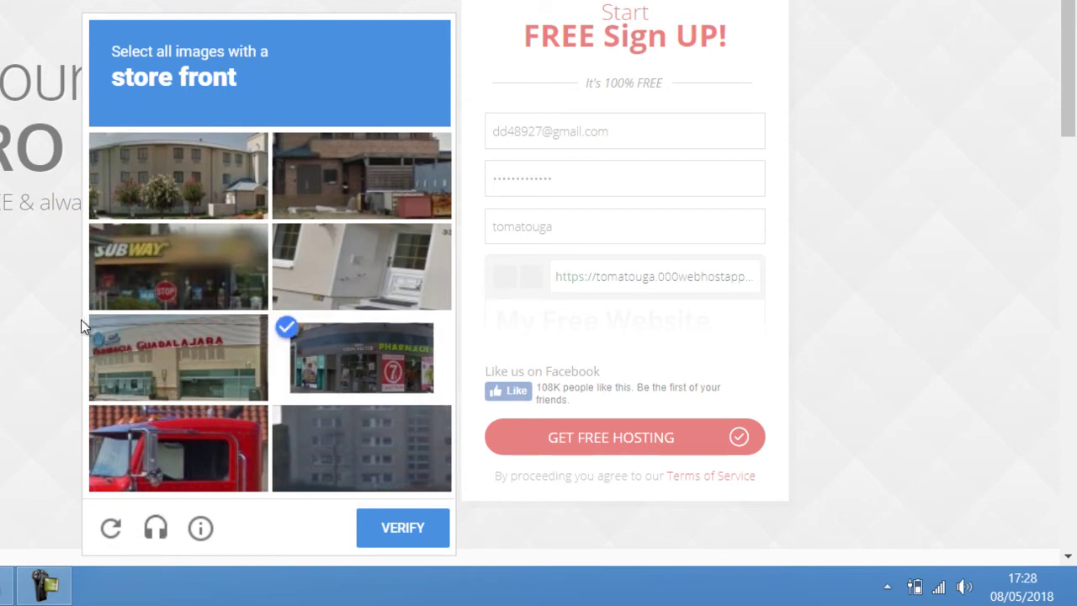
click(174, 281)
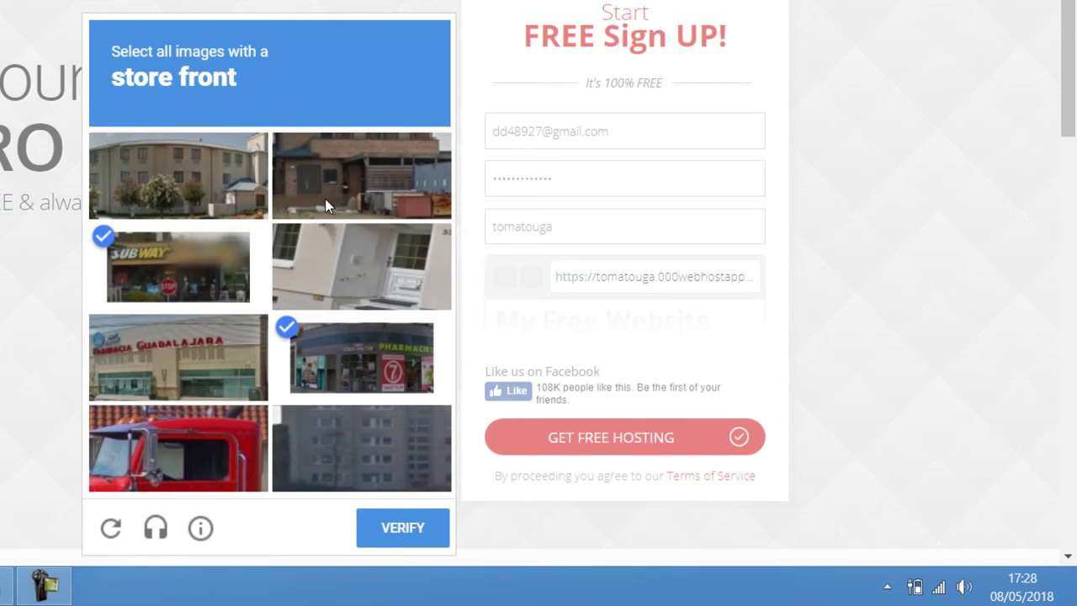
click(383, 194)
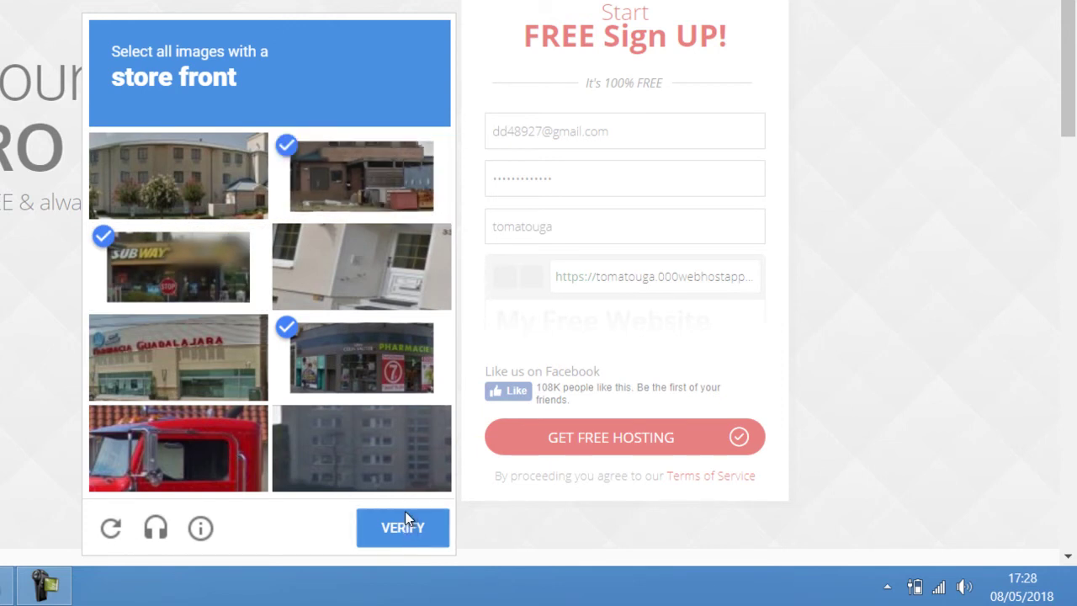
click(408, 523)
scroll(337, 370, down, 3)
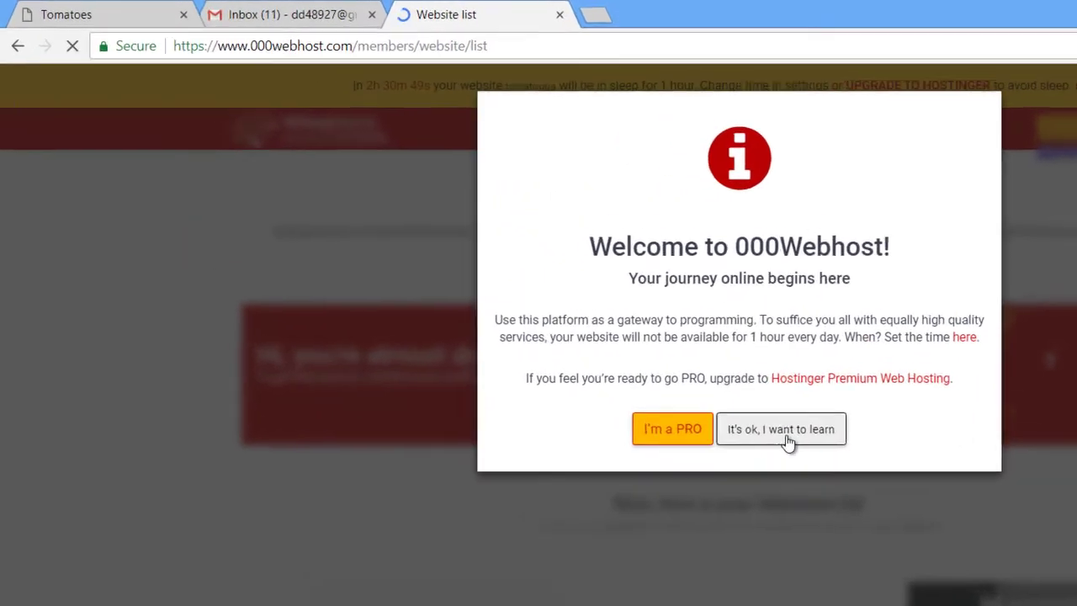
Dismiss the welcome modal with "It's ok, I want to learn" and save the password in Chrome.
click(564, 313)
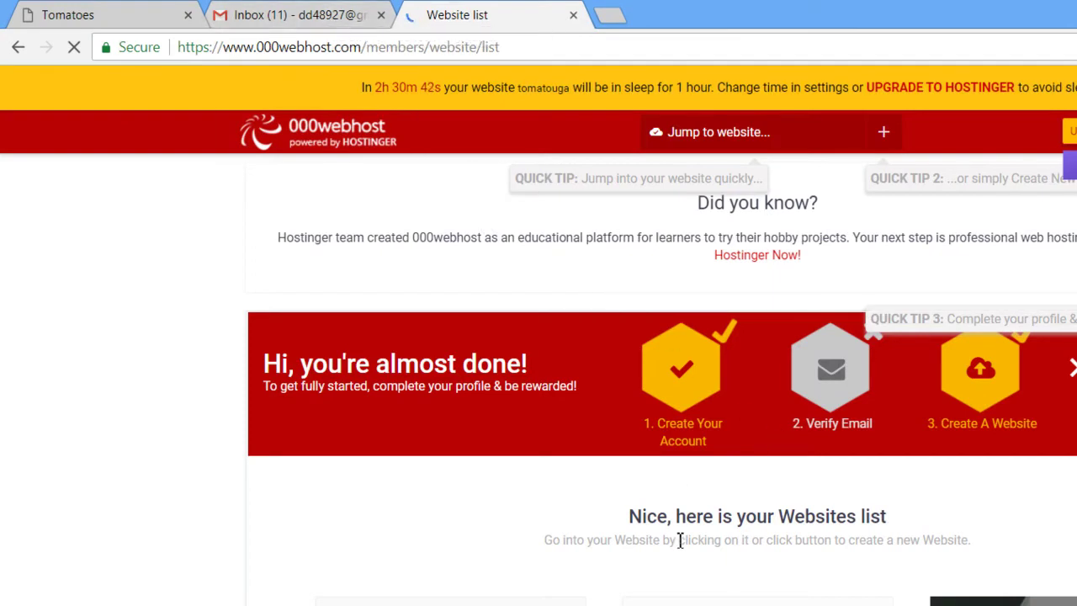
scroll(707, 382, down, 2)
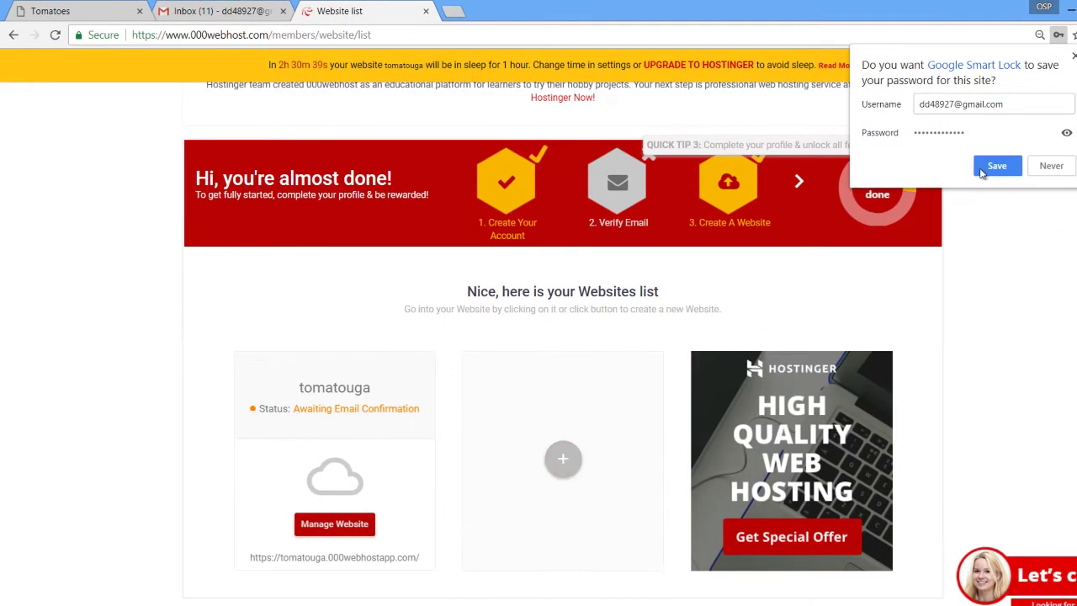
click(998, 166)
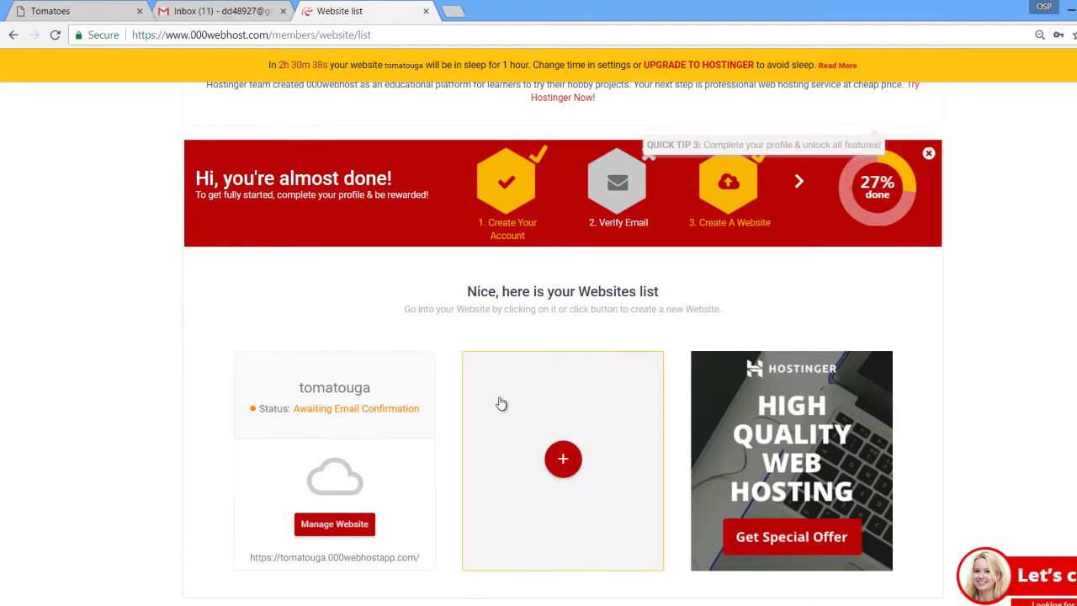
scroll(1044, 325, up, 1)
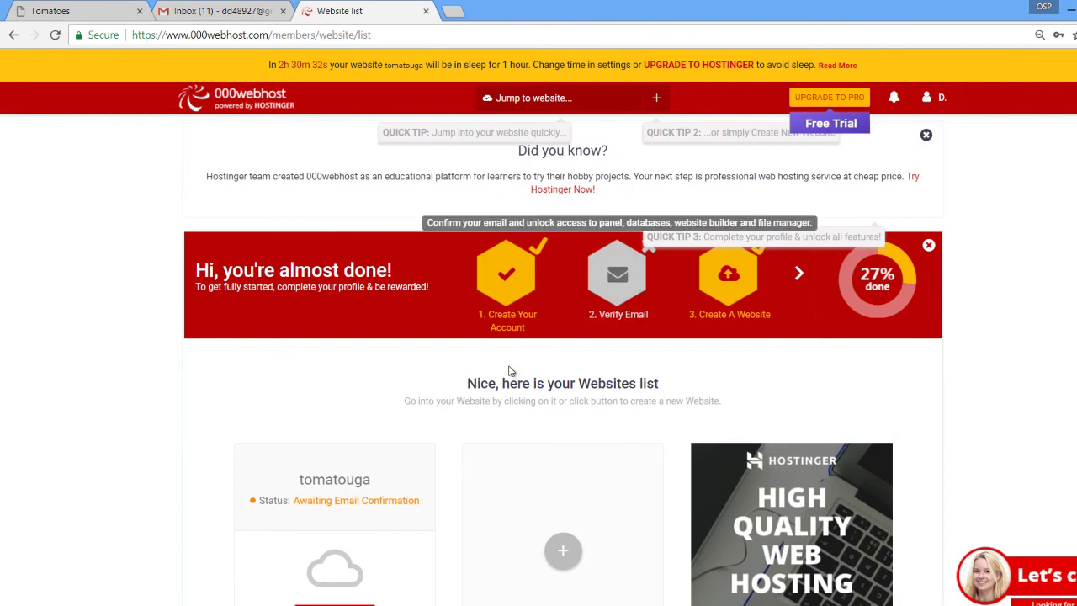
scroll(527, 405, down, 1)
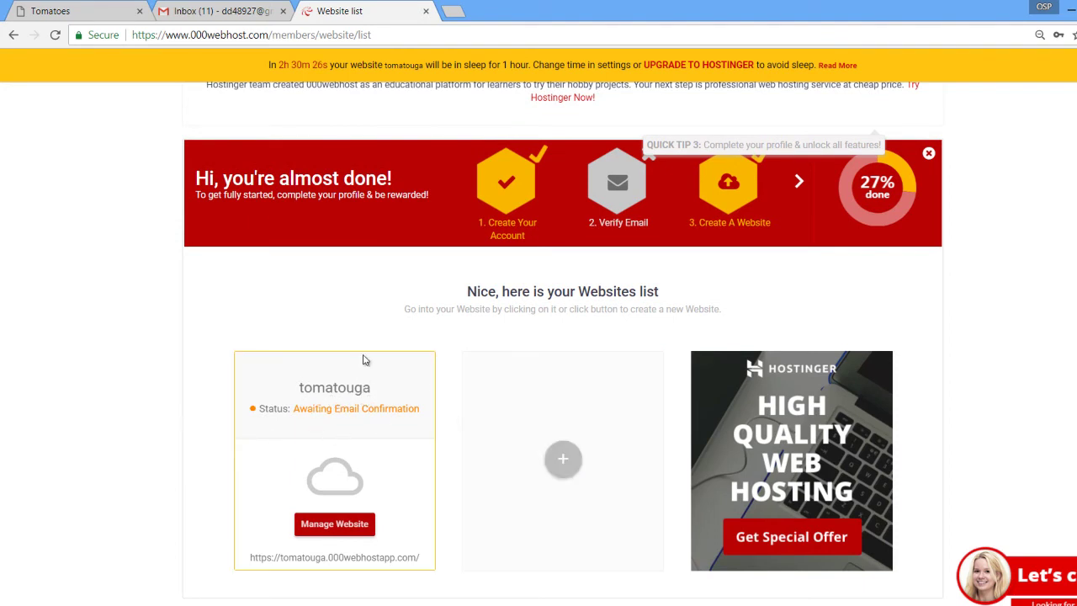
scroll(365, 359, up, 1)
Refresh the Gmail inbox, open the 000webhost confirmation message, and follow its Verify email link.
click(244, 12)
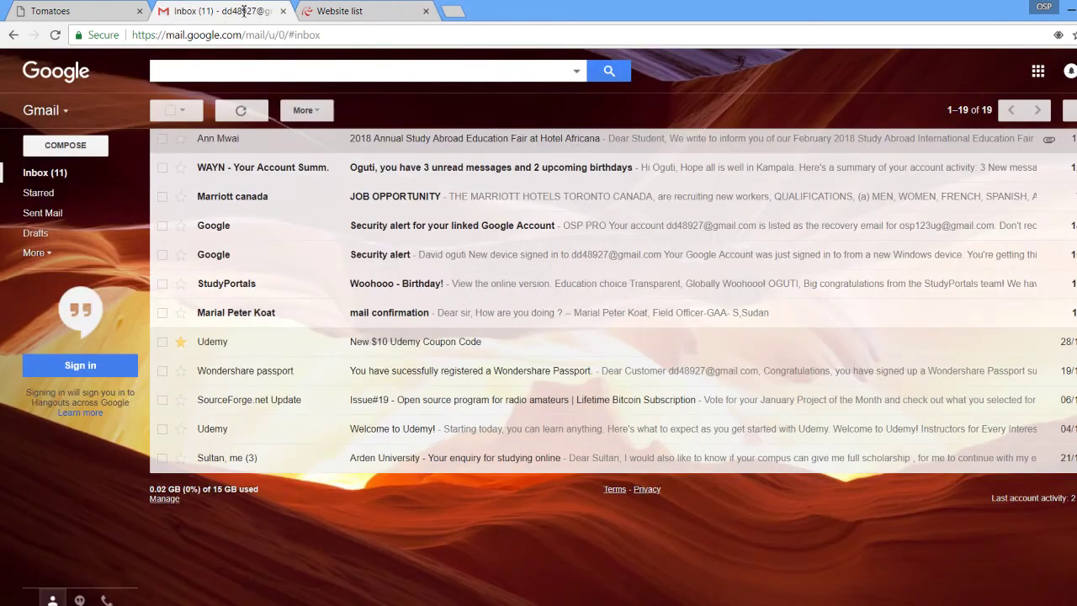
click(43, 172)
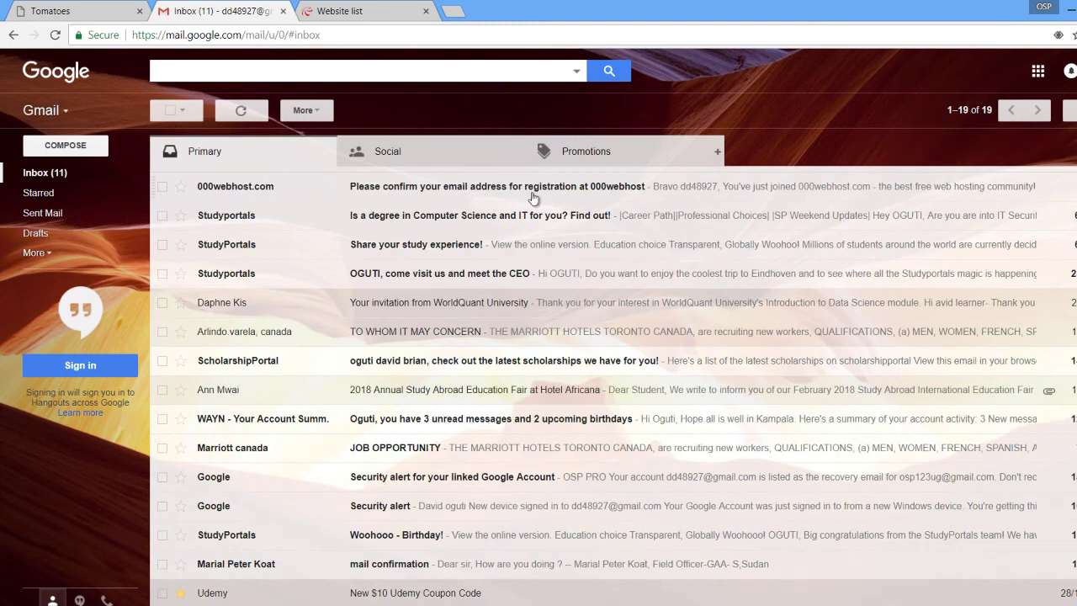
click(410, 192)
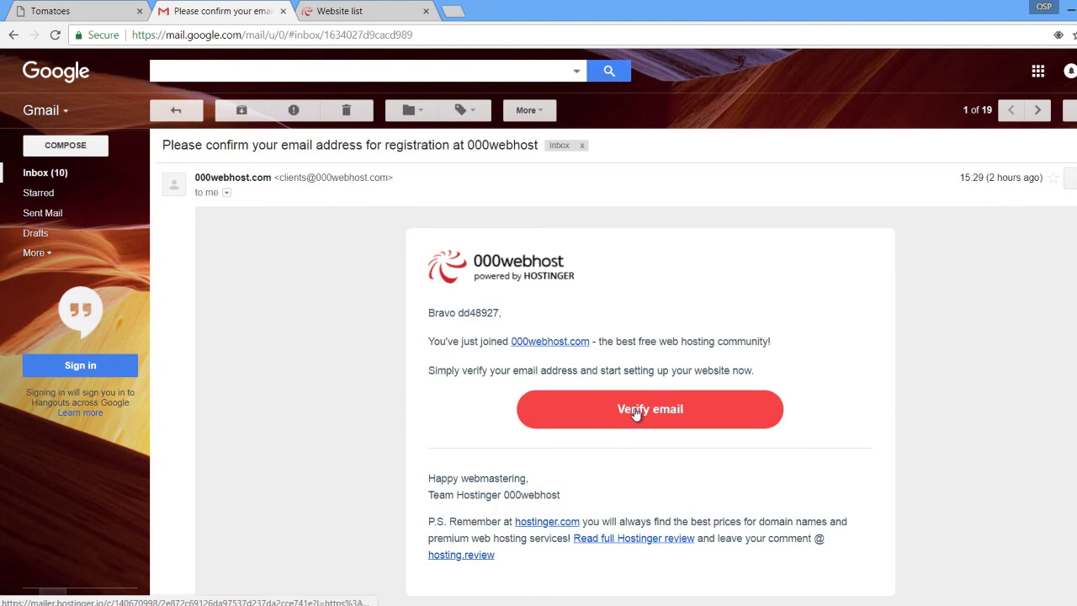
click(637, 411)
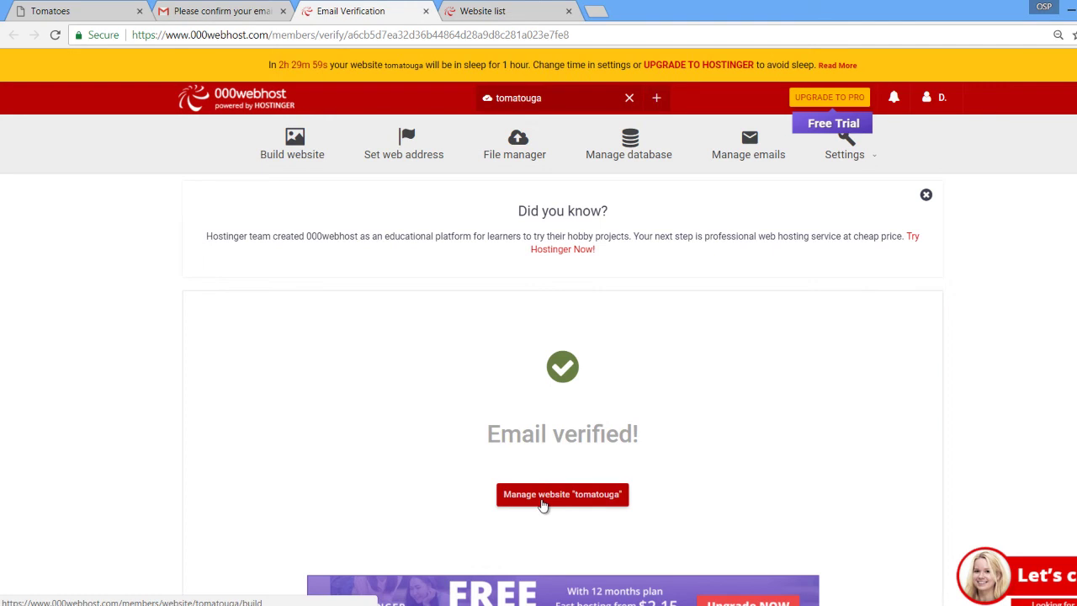
Manage the tomatouga website and choose UPLOAD NOW under Upload Own Website.
click(543, 503)
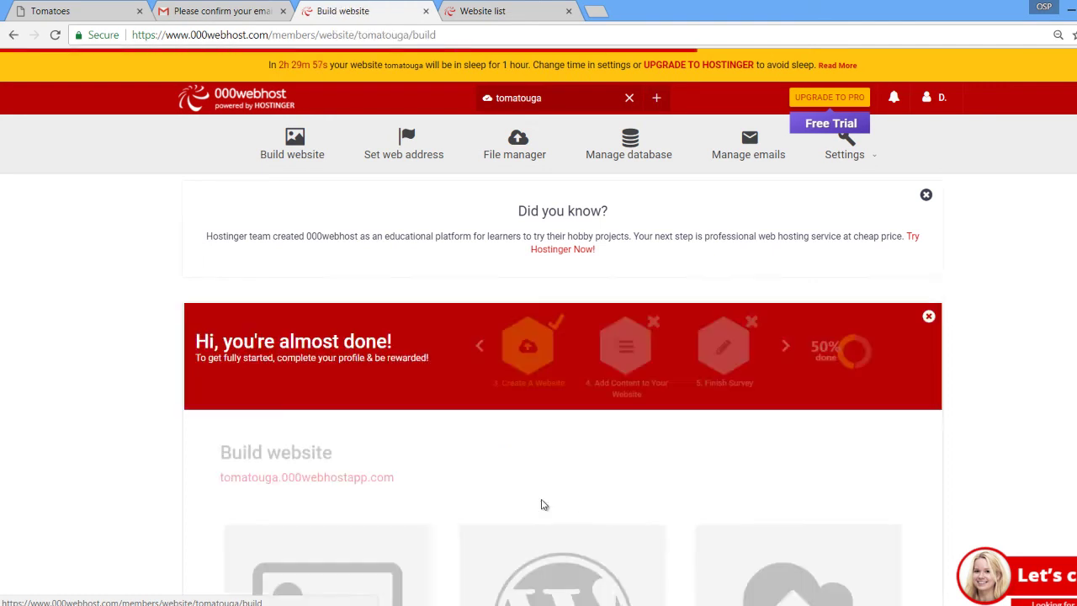
click(484, 12)
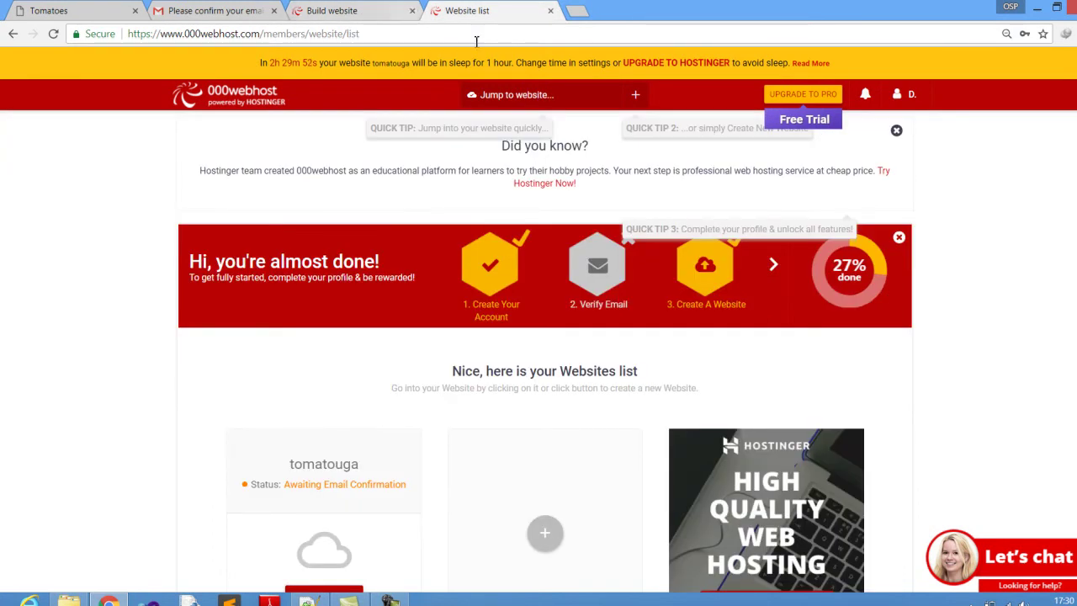
click(358, 10)
scroll(563, 438, down, 5)
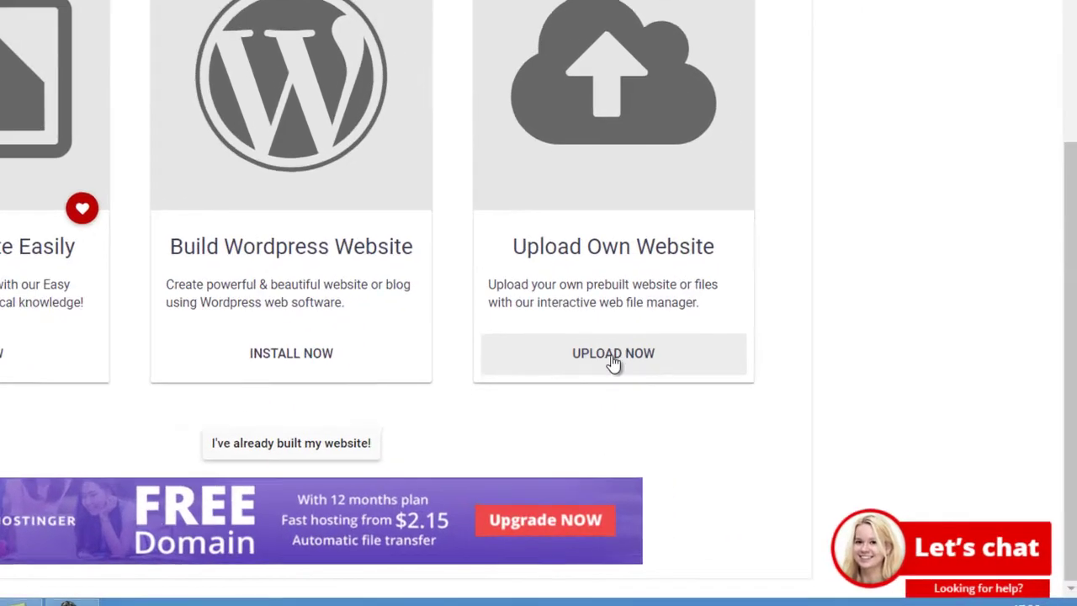
click(770, 417)
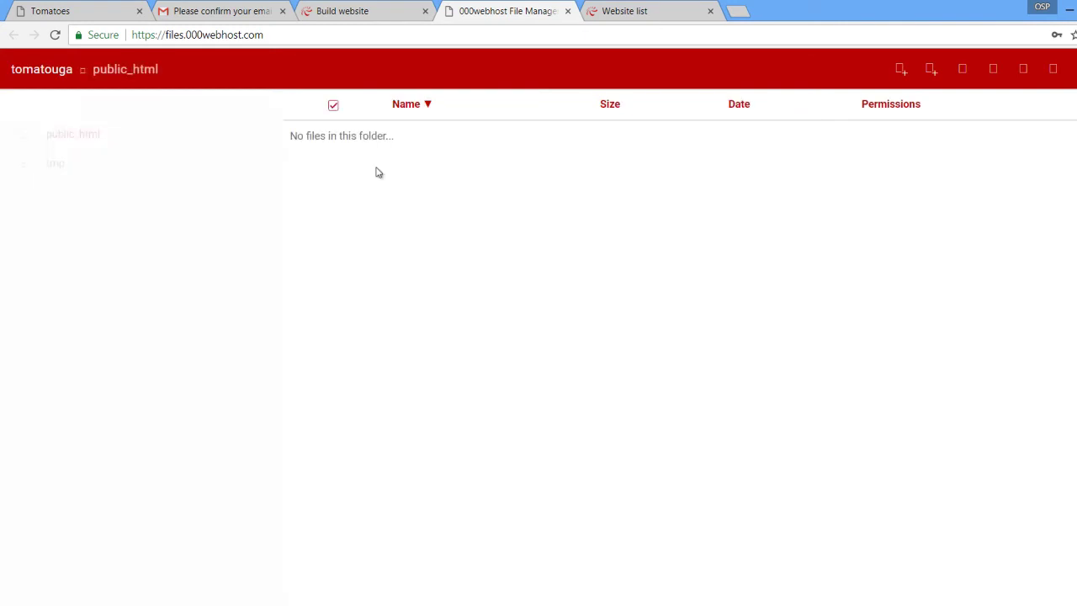
Open public_html and queue tomato.zip from the Desktop in the Upload files dialog.
click(80, 140)
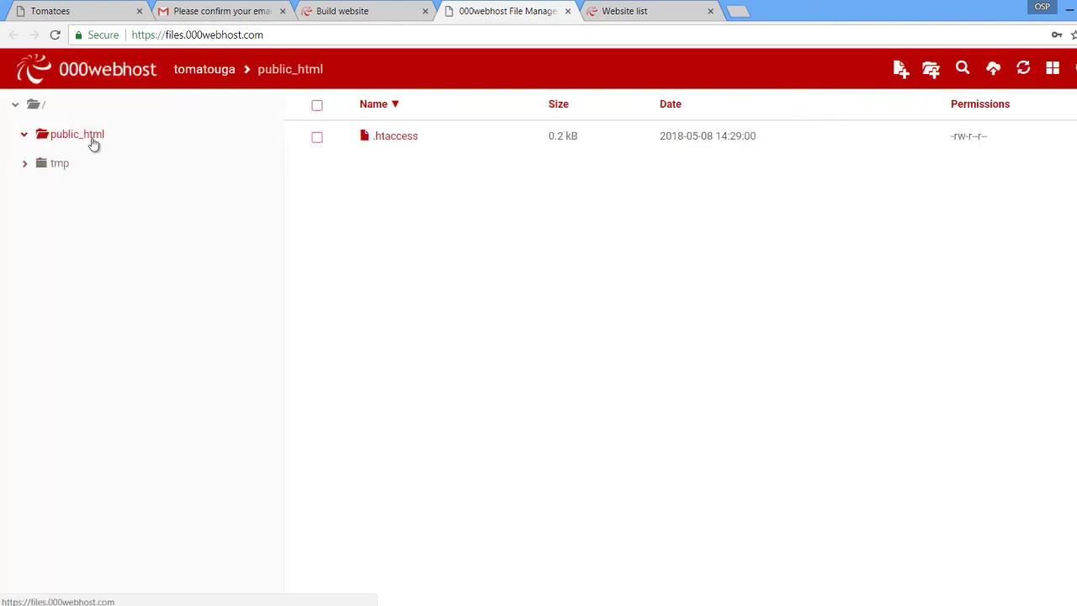
click(991, 72)
click(598, 197)
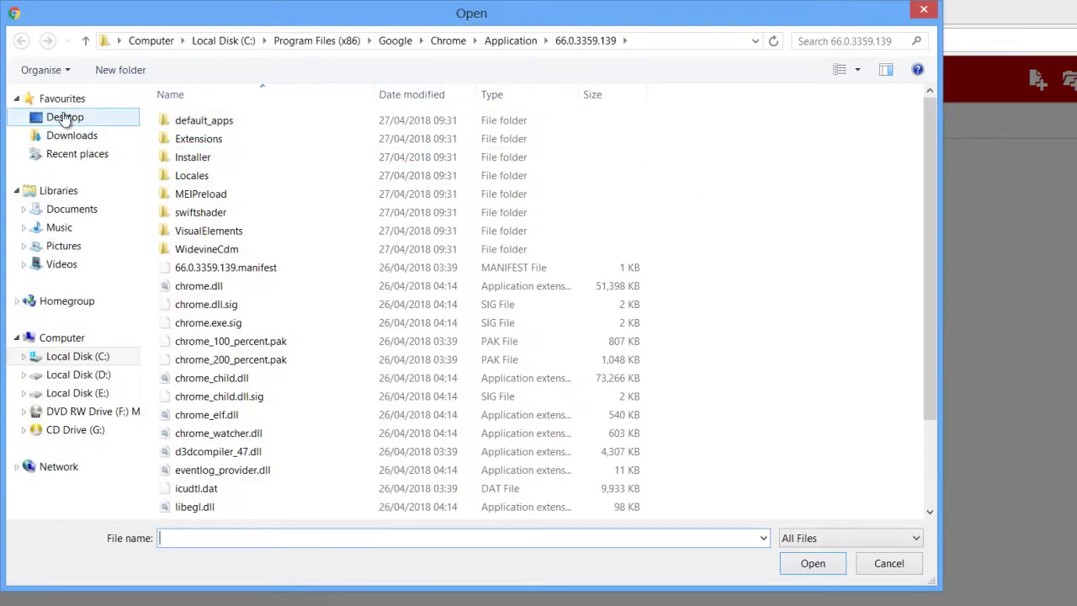
click(65, 117)
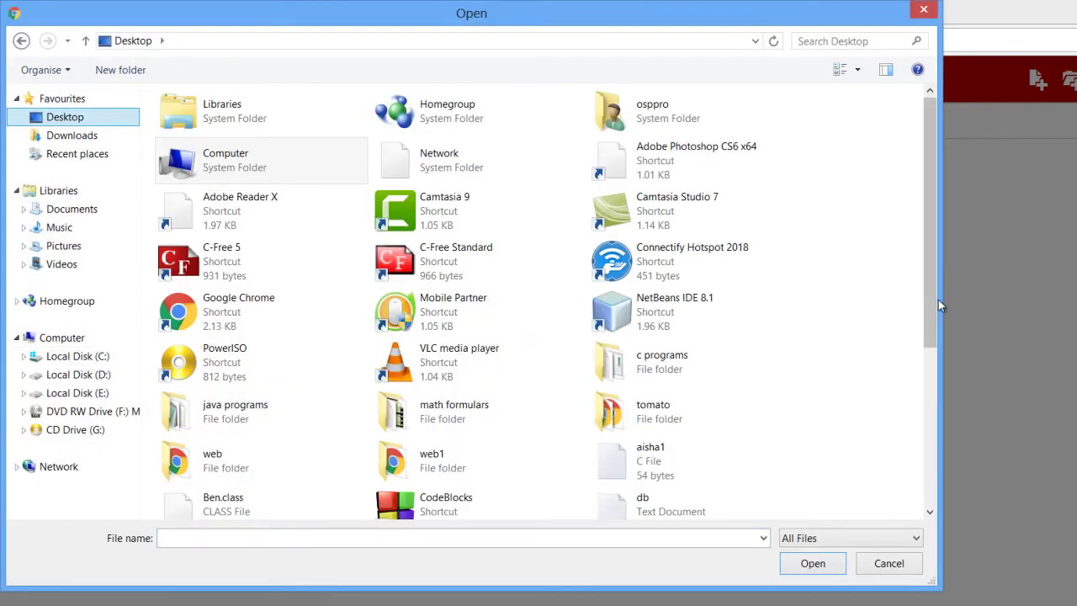
drag(933, 298, 920, 467)
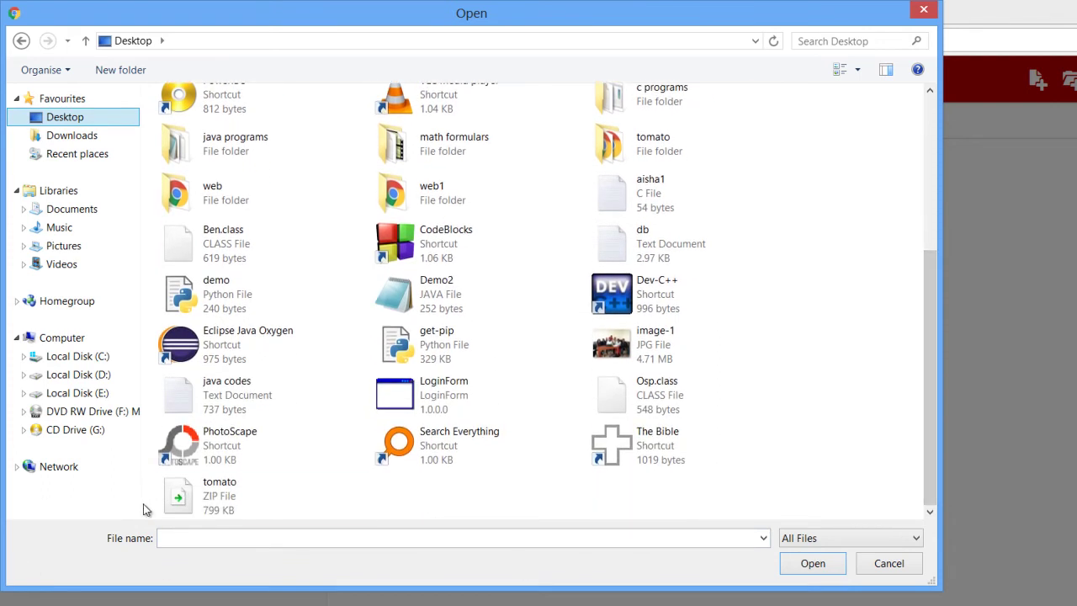
click(179, 498)
click(800, 563)
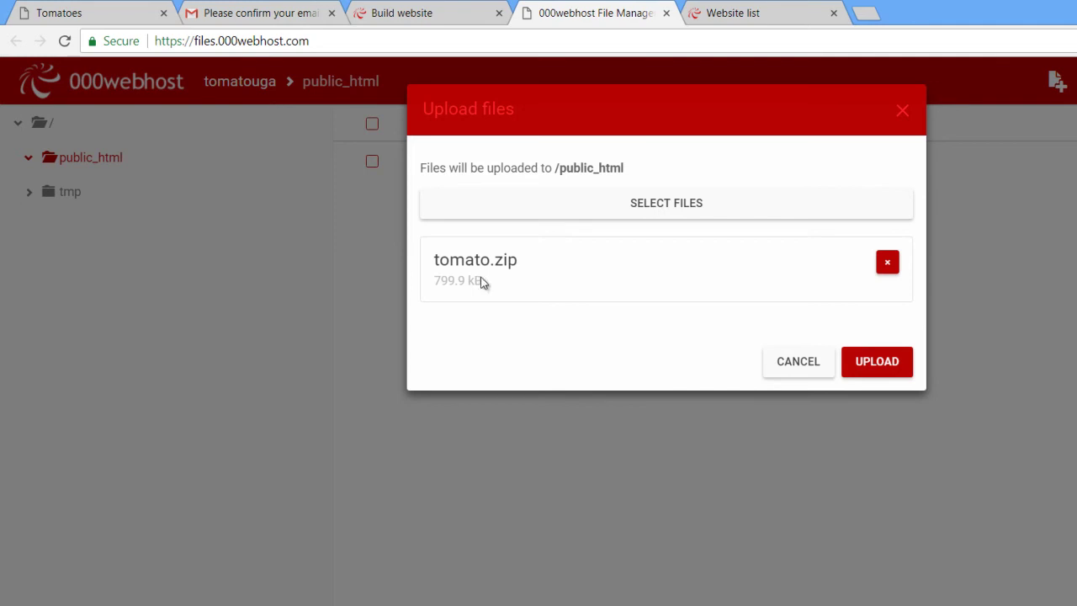
Upload tomato.zip to public_html and clear the selection of .htaccess and the zip.
click(864, 366)
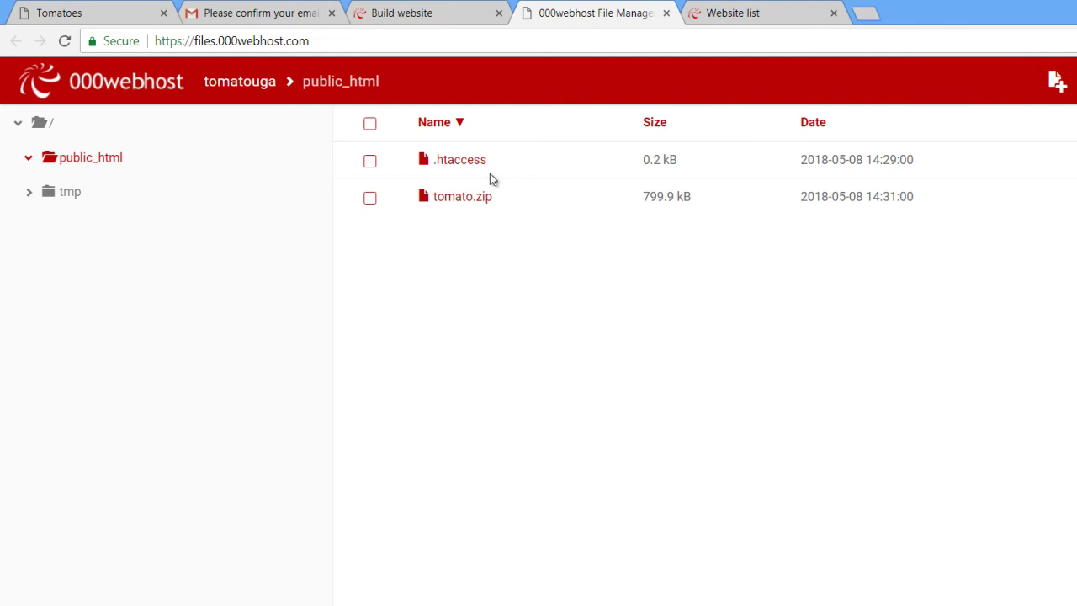
click(356, 157)
right_click(428, 146)
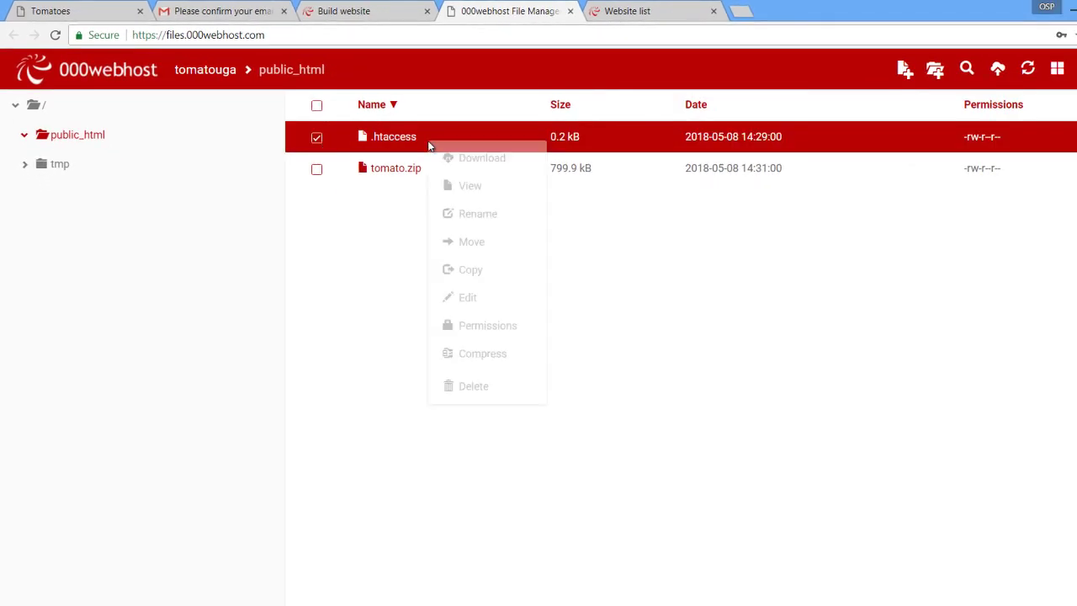
click(396, 198)
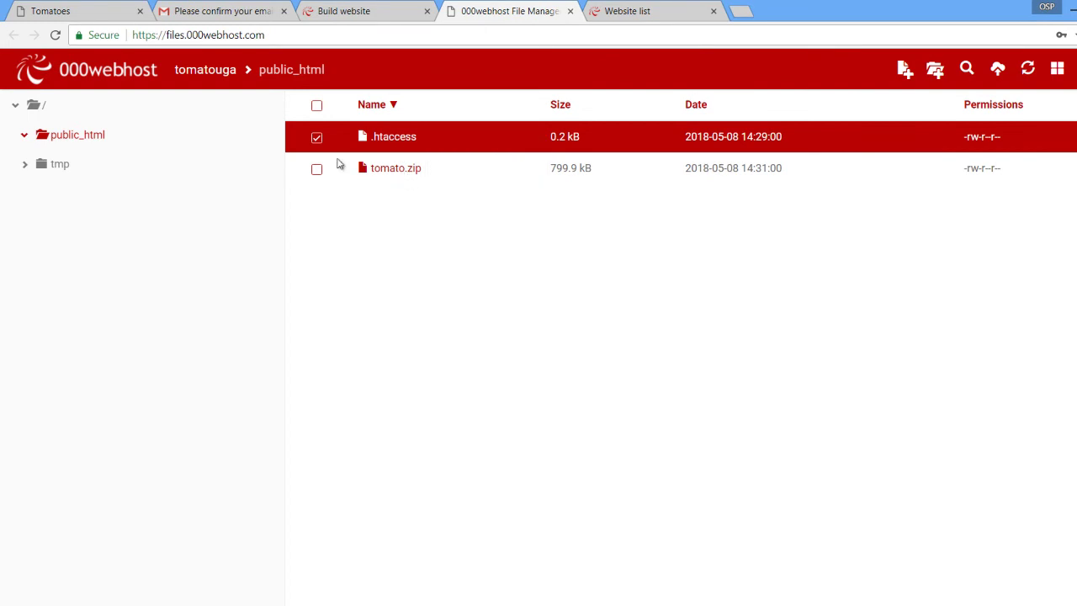
click(317, 171)
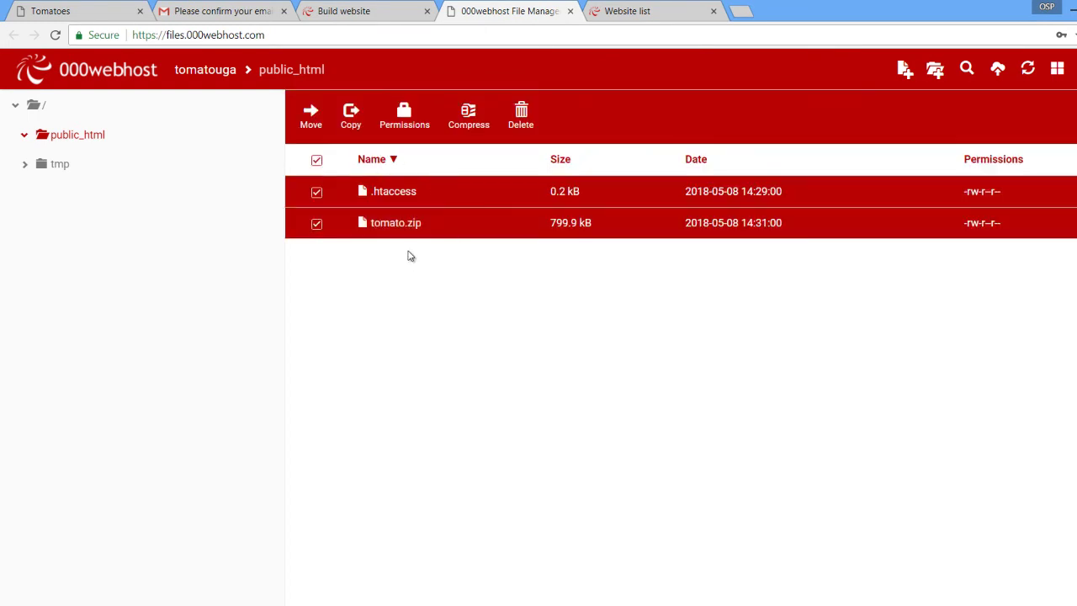
click(425, 204)
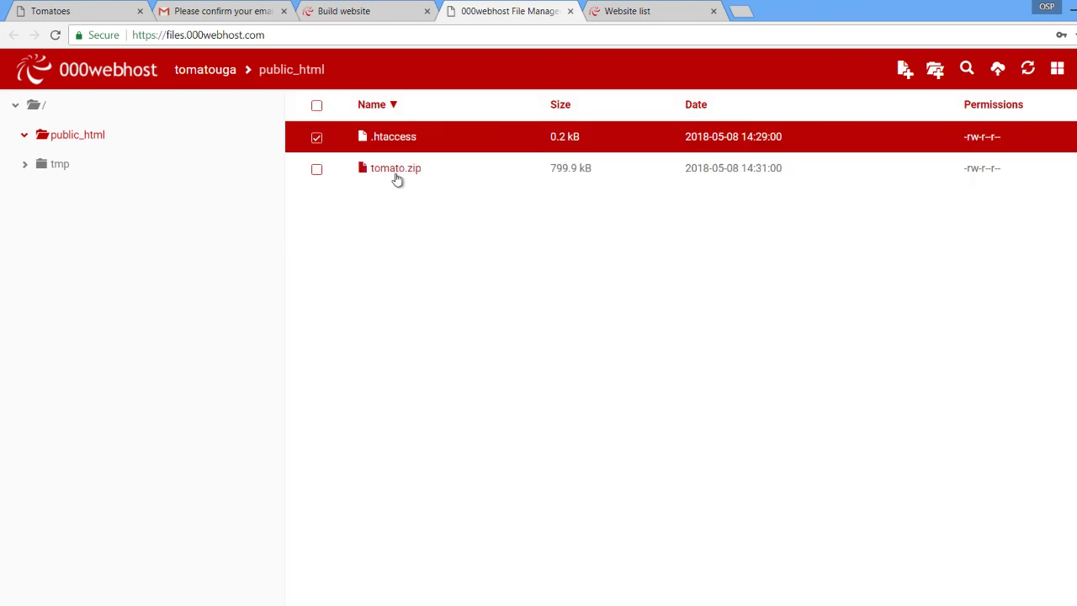
click(318, 140)
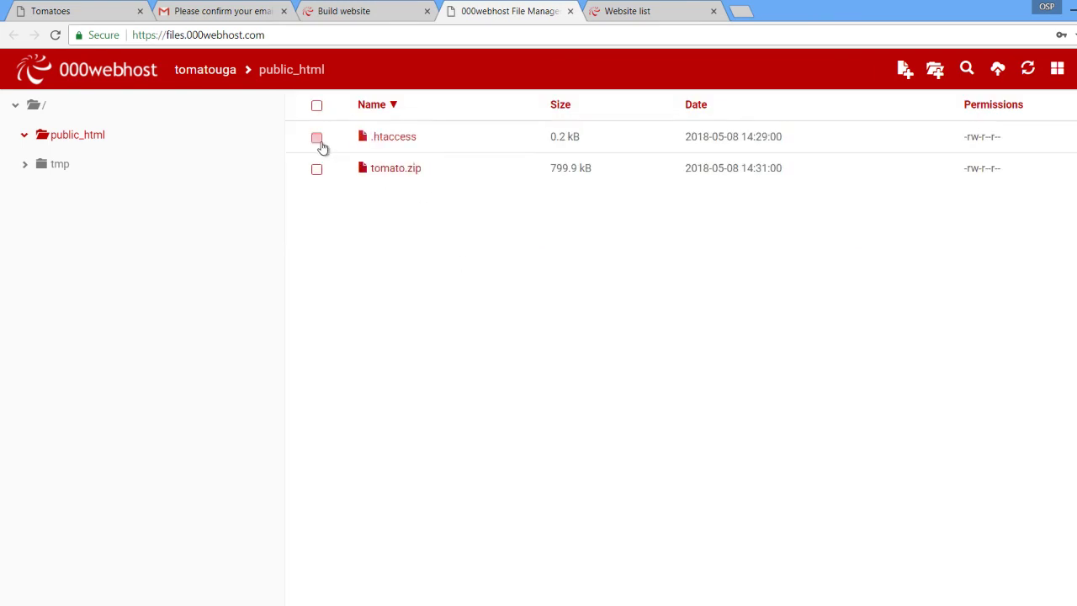
Extract tomato.zip into a folder named tomato.
click(402, 175)
right_click(403, 177)
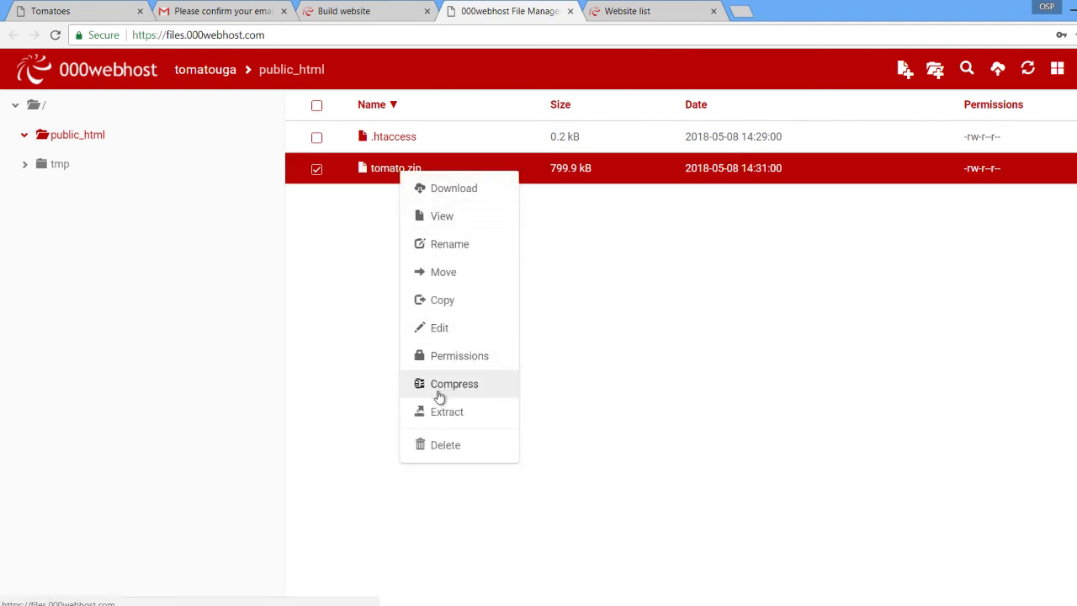
click(437, 417)
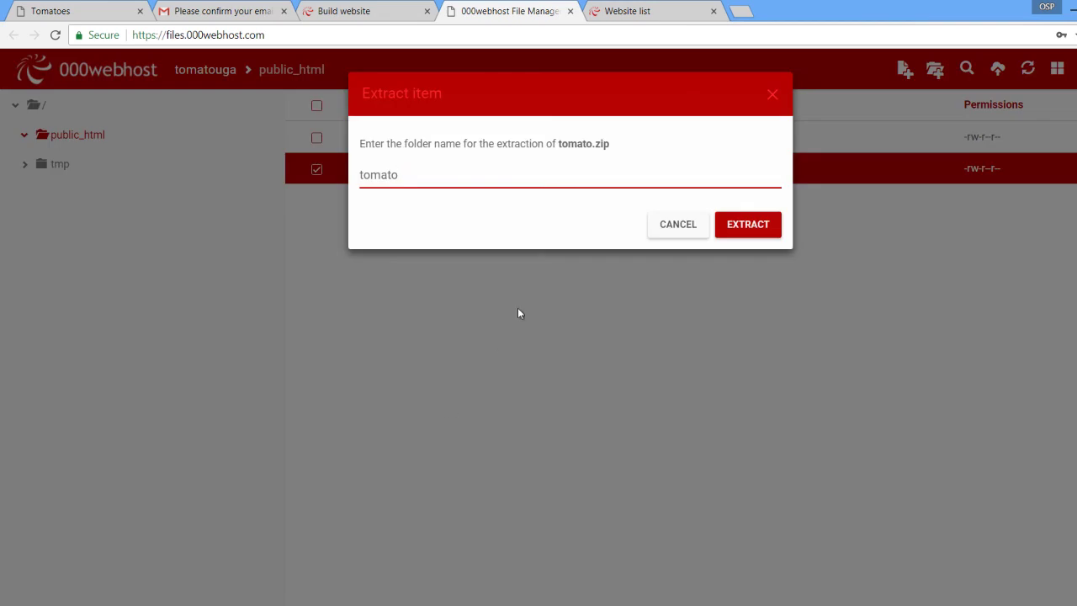
click(735, 227)
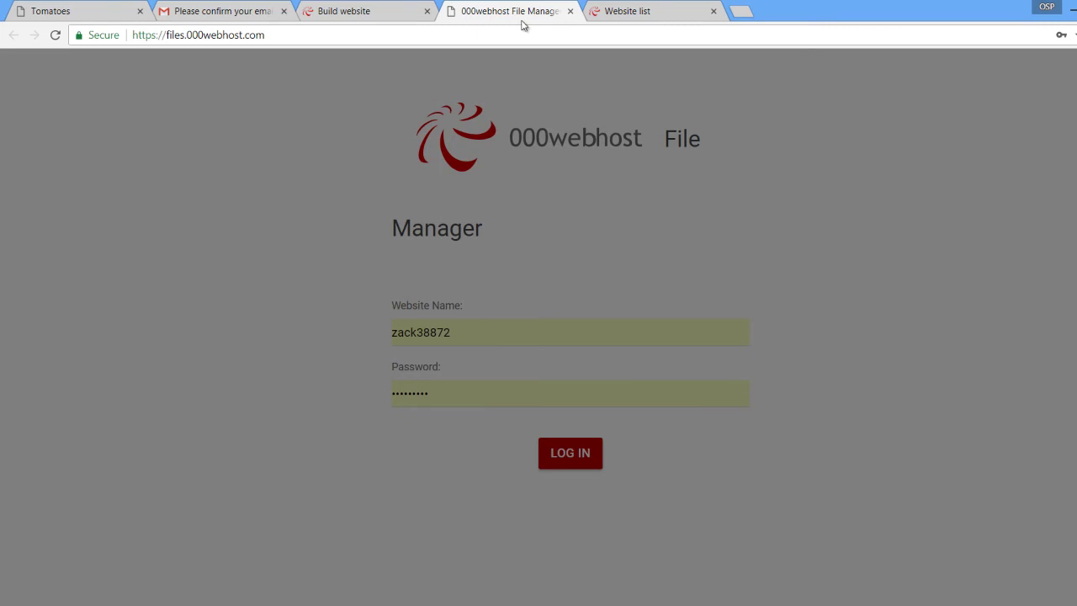
Reload the File Manager sign-in page and pick a saved login suggestion for the website name.
click(476, 37)
key(Return)
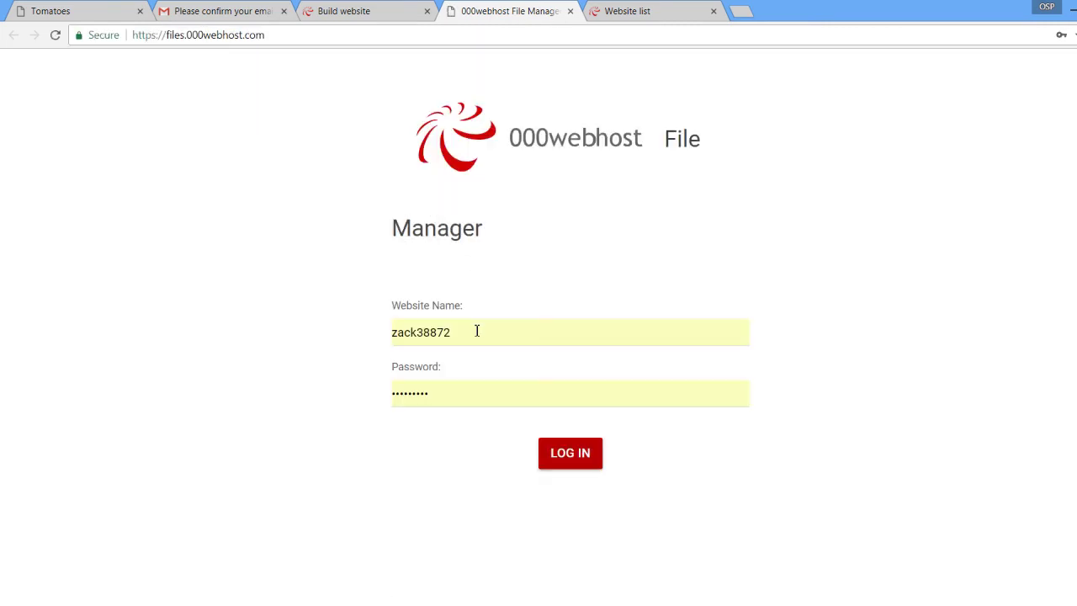
double_click(476, 331)
key(End)
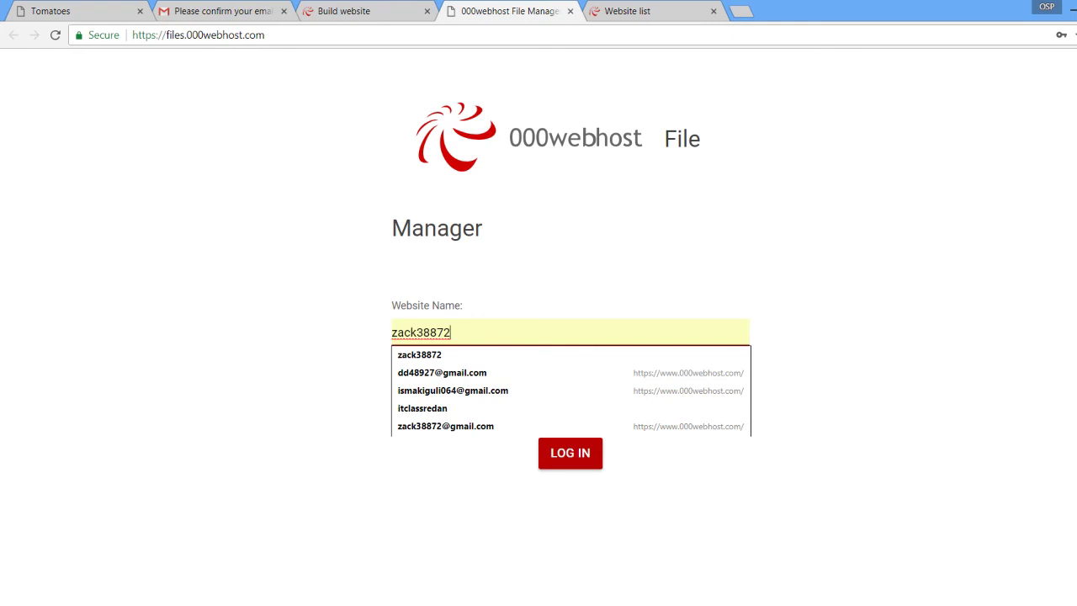
key(Down)
key(Down)
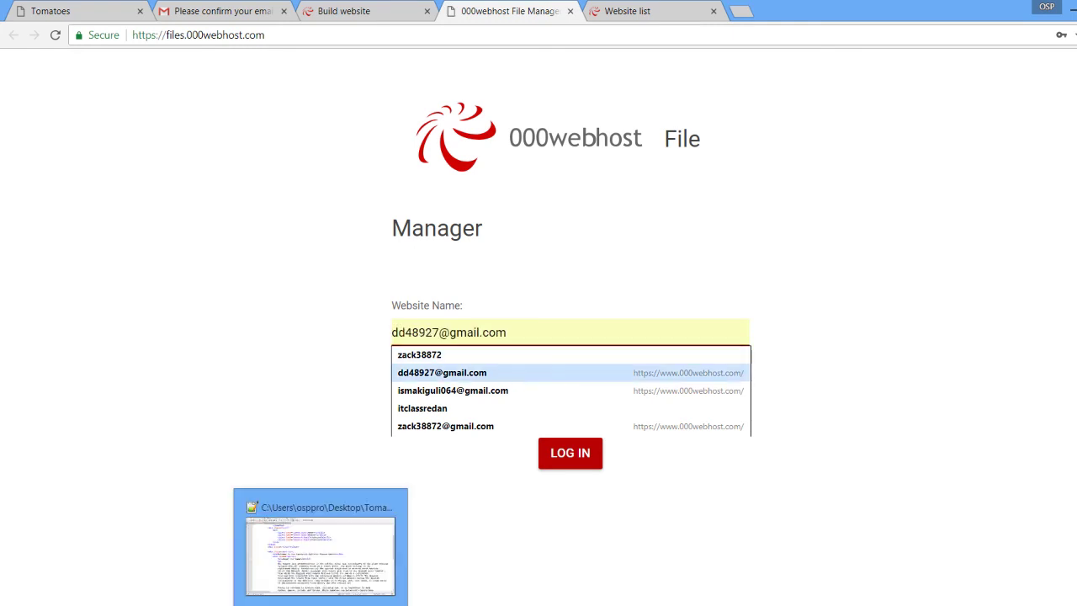
key(Return)
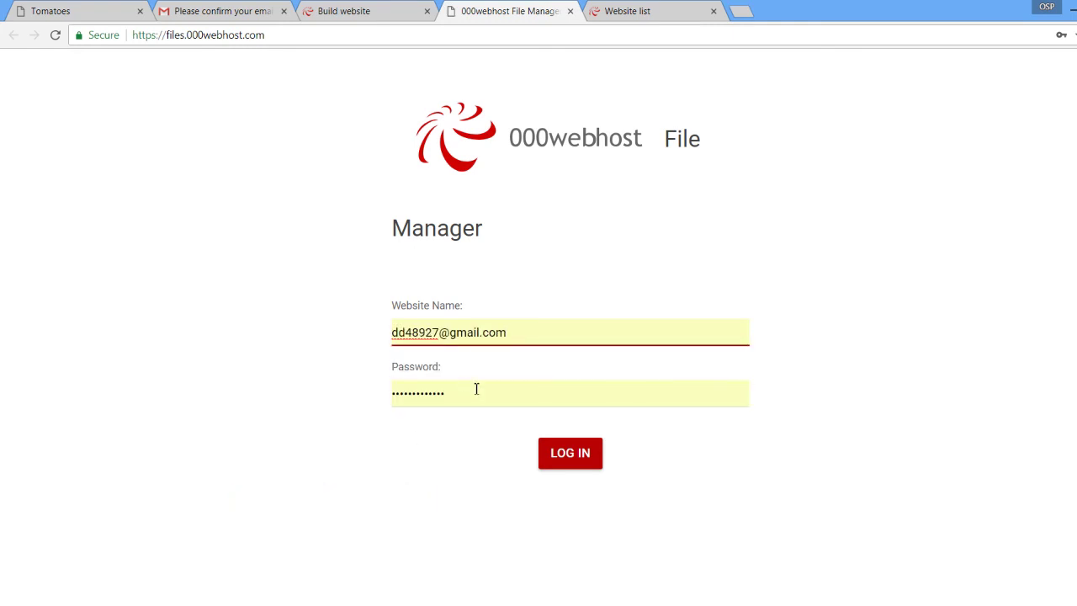
Select the stored password, retype the website name, and check the Gmail confirmation email.
click(477, 389)
drag(477, 388, 318, 403)
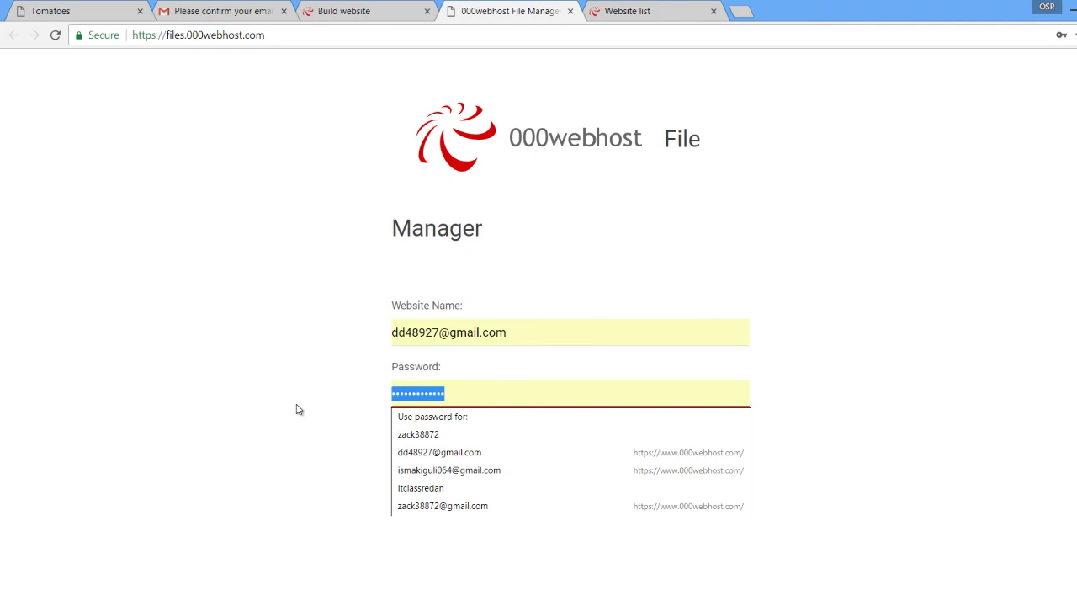
click(523, 335)
drag(524, 334, 391, 341)
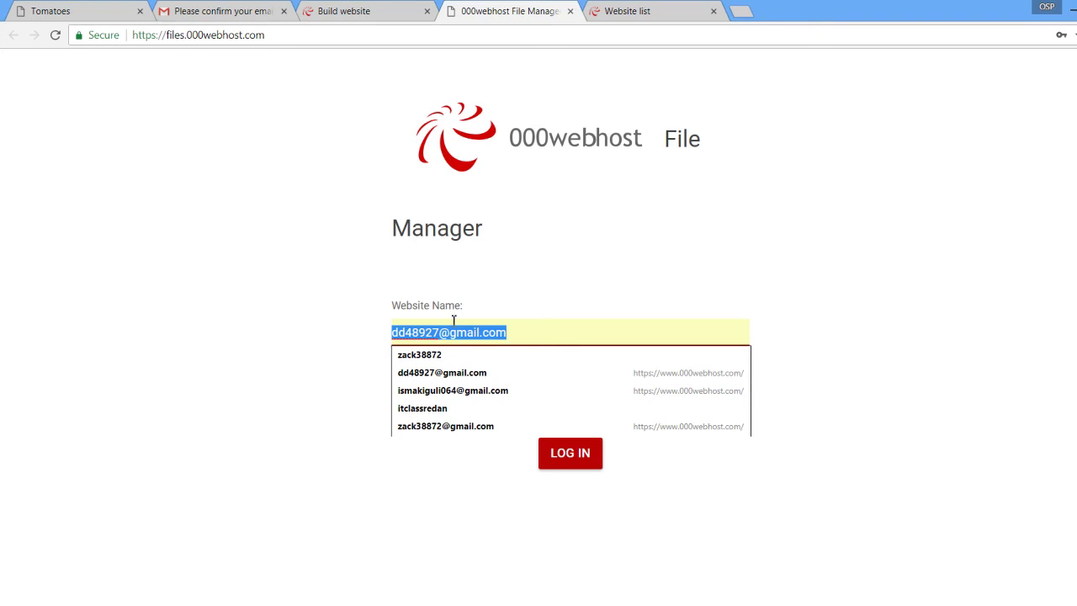
text(tomatouga)
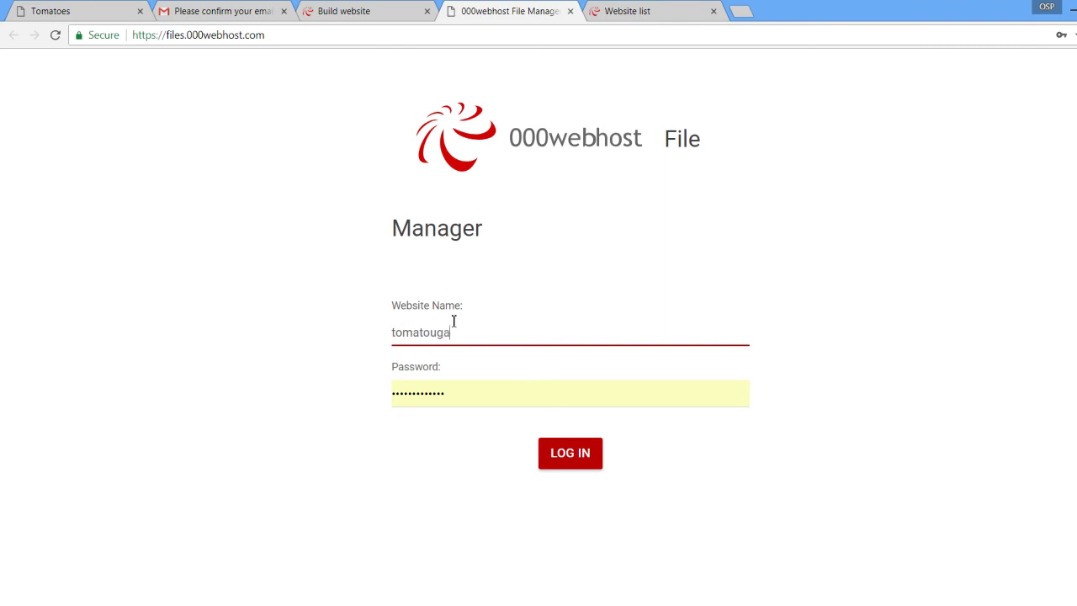
click(249, 12)
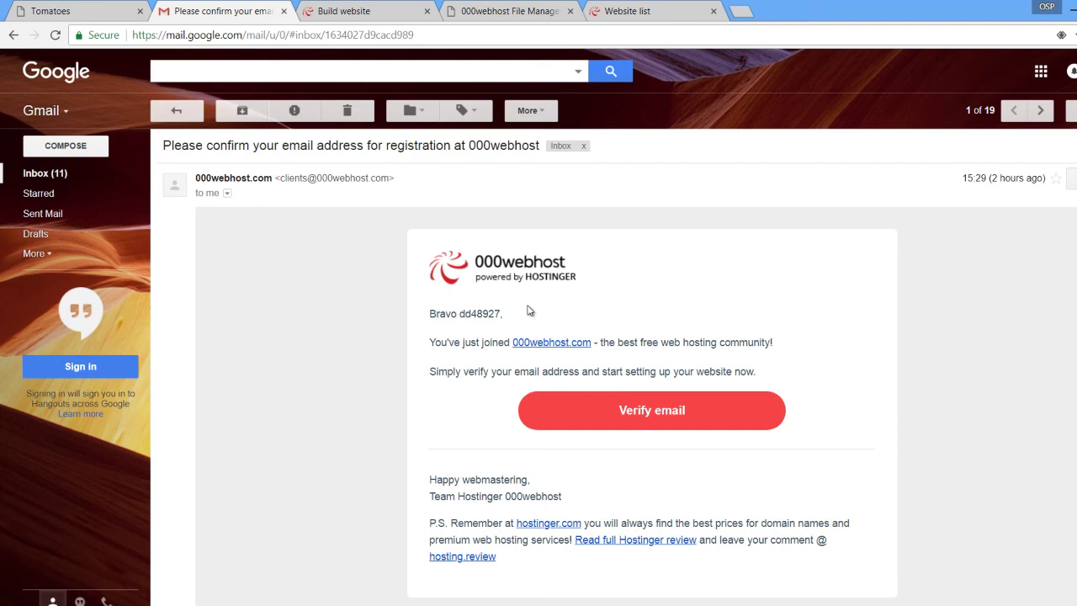
Return to the File Manager sign-in page and replace the stored password with the site's password.
scroll(546, 354, down, 3)
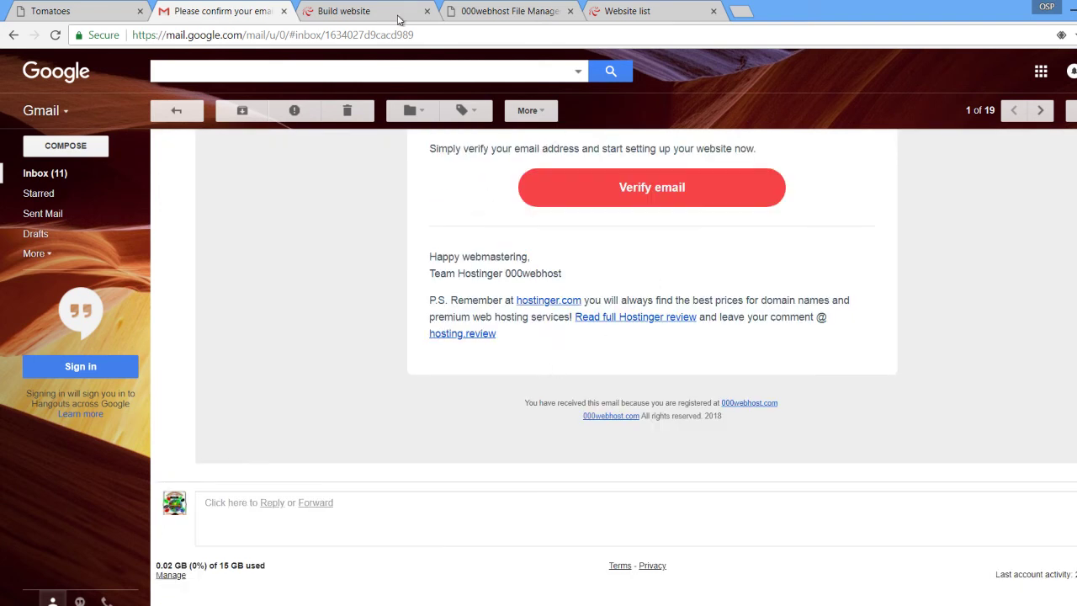
click(398, 18)
scroll(301, 180, up, 3)
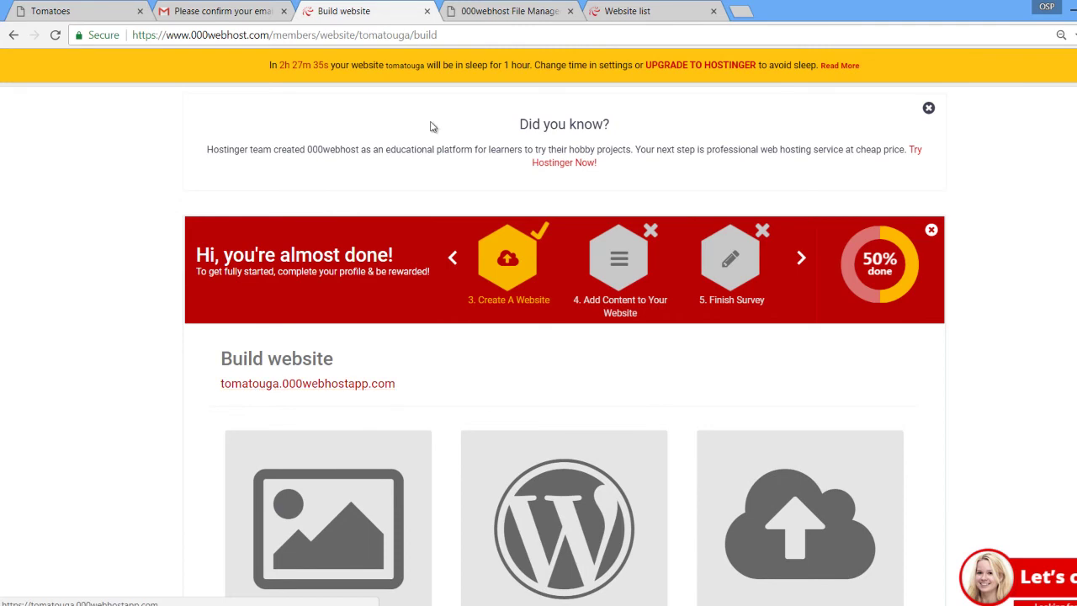
click(510, 13)
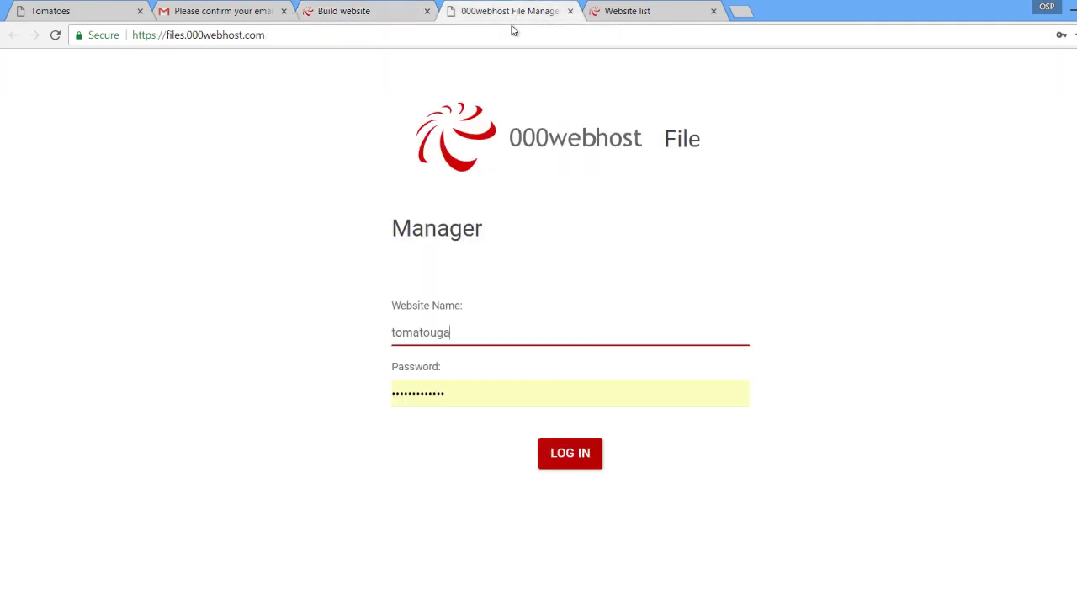
click(449, 393)
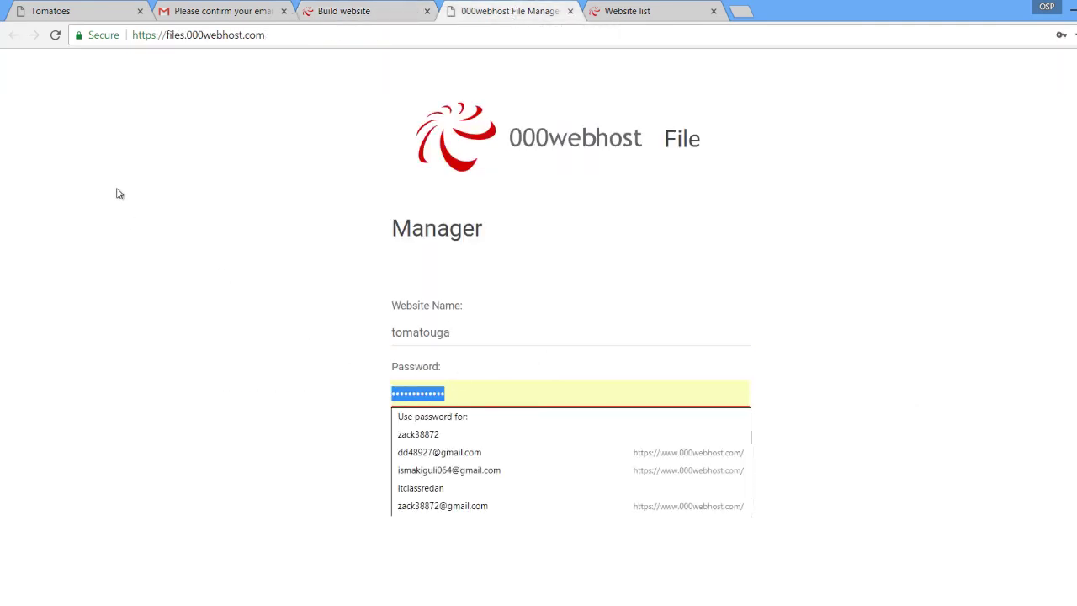
text(a)
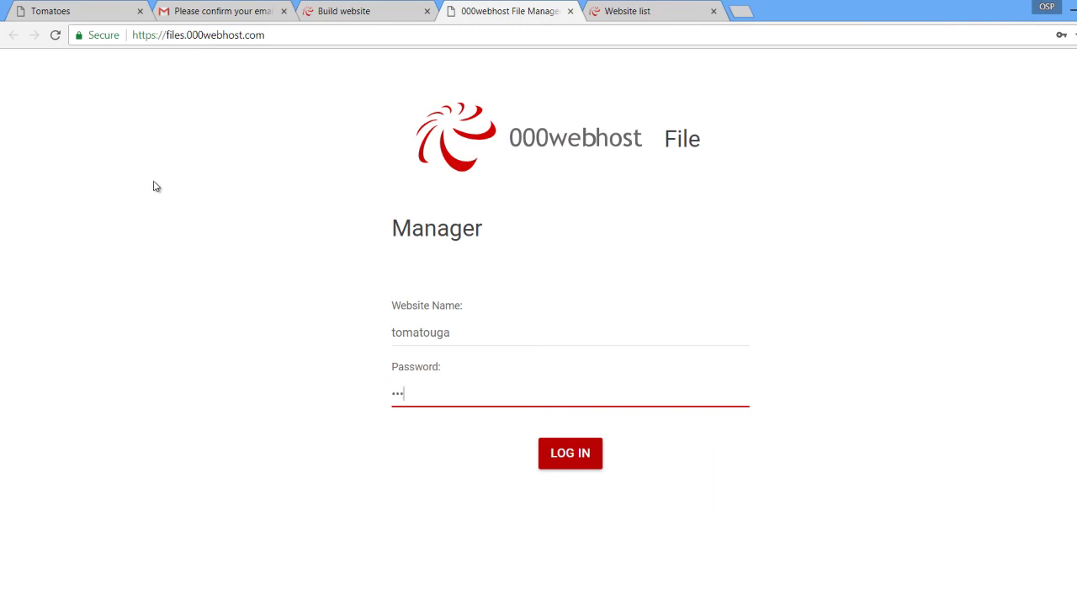
text(a)
Log in, decline saving the password, and extract tomato.zip into a tomato folder.
click(555, 462)
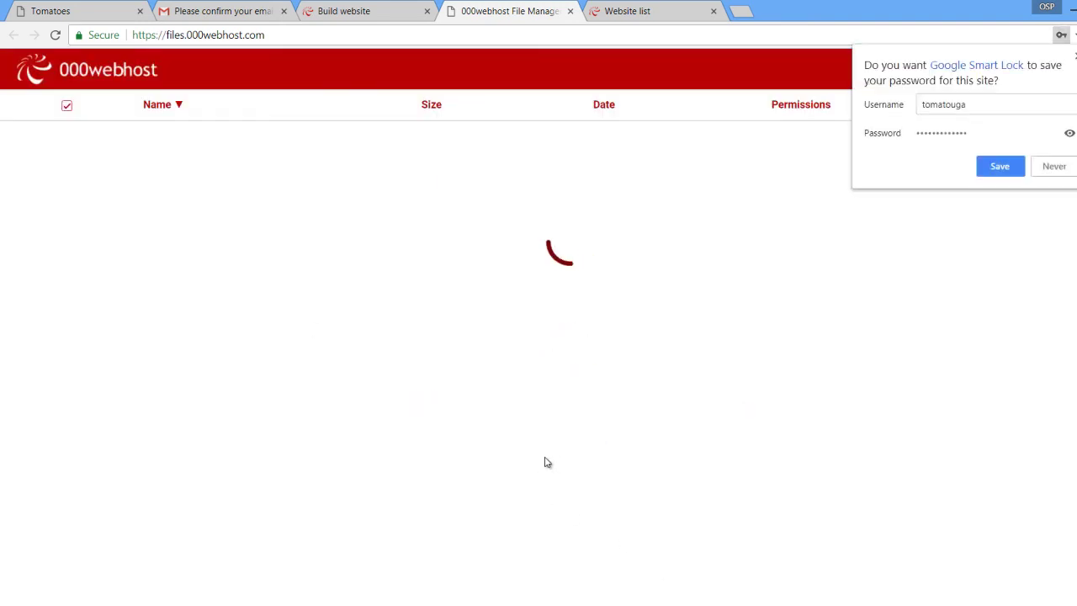
click(995, 166)
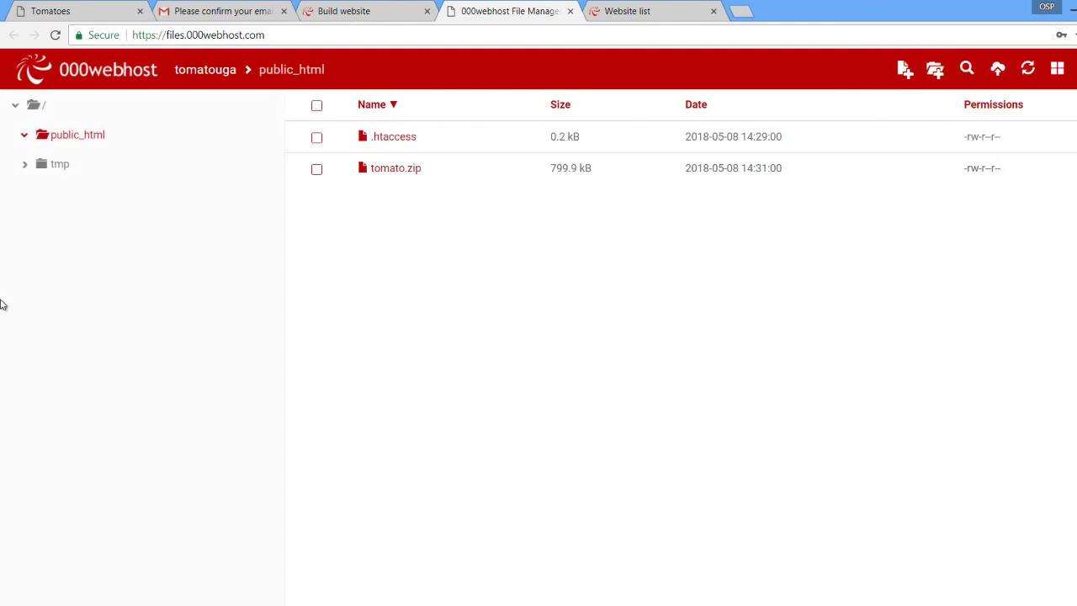
click(386, 171)
right_click(386, 172)
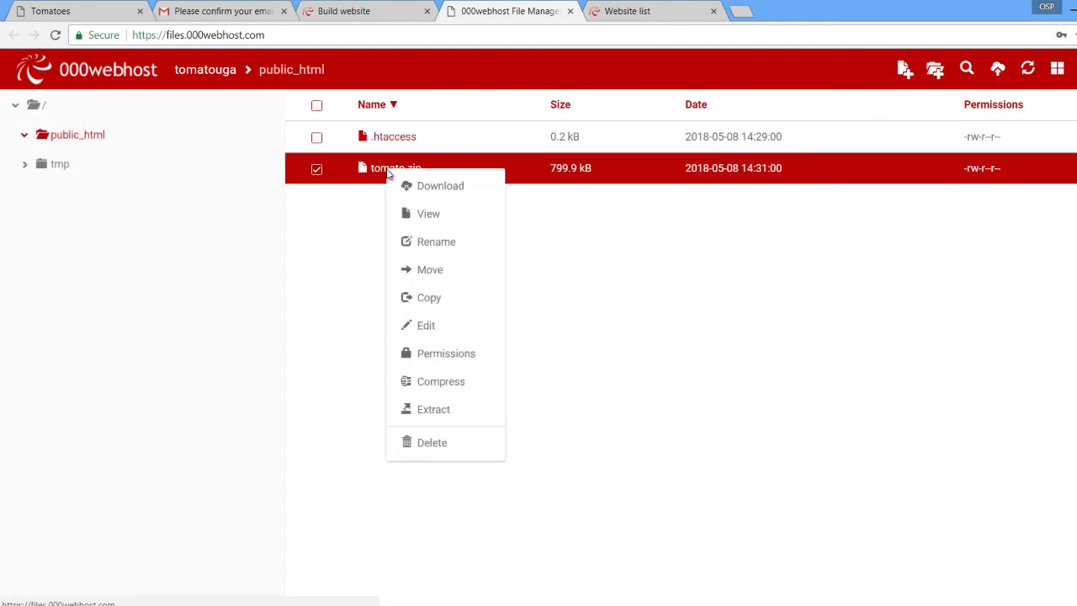
click(431, 412)
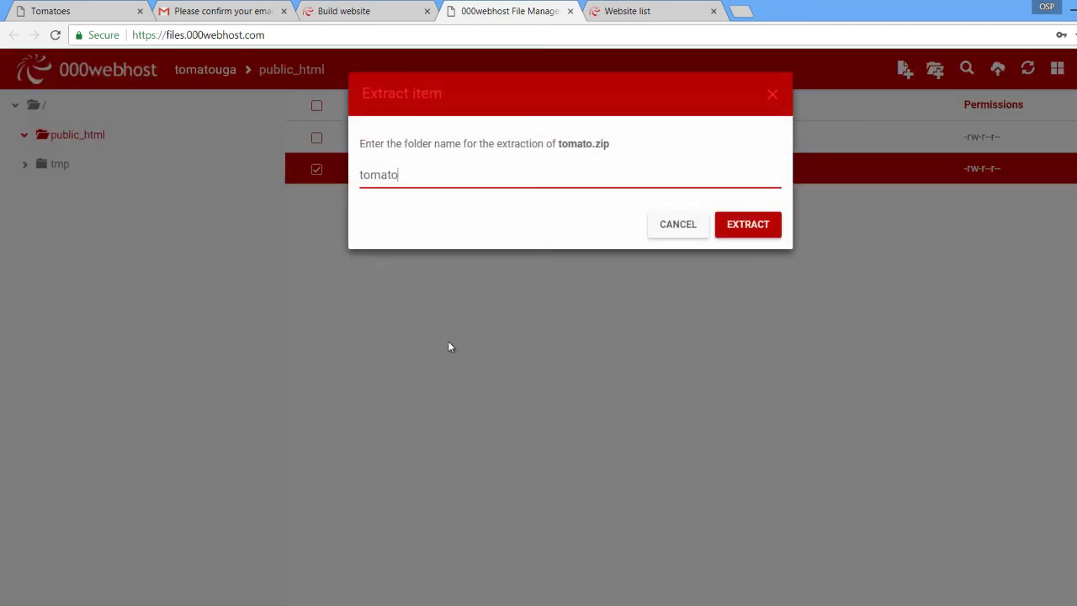
click(721, 226)
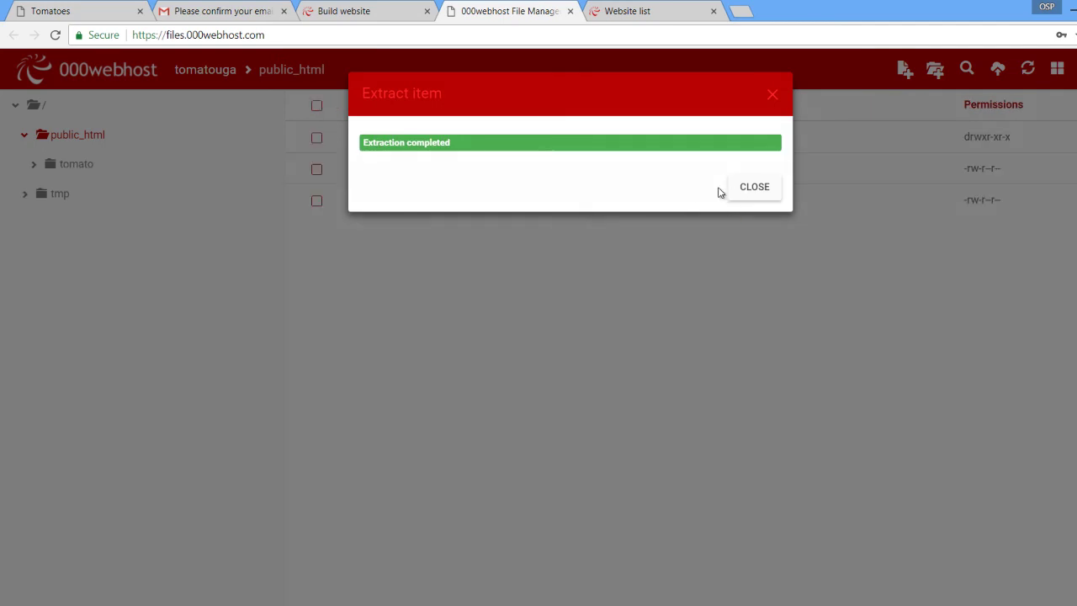
click(743, 195)
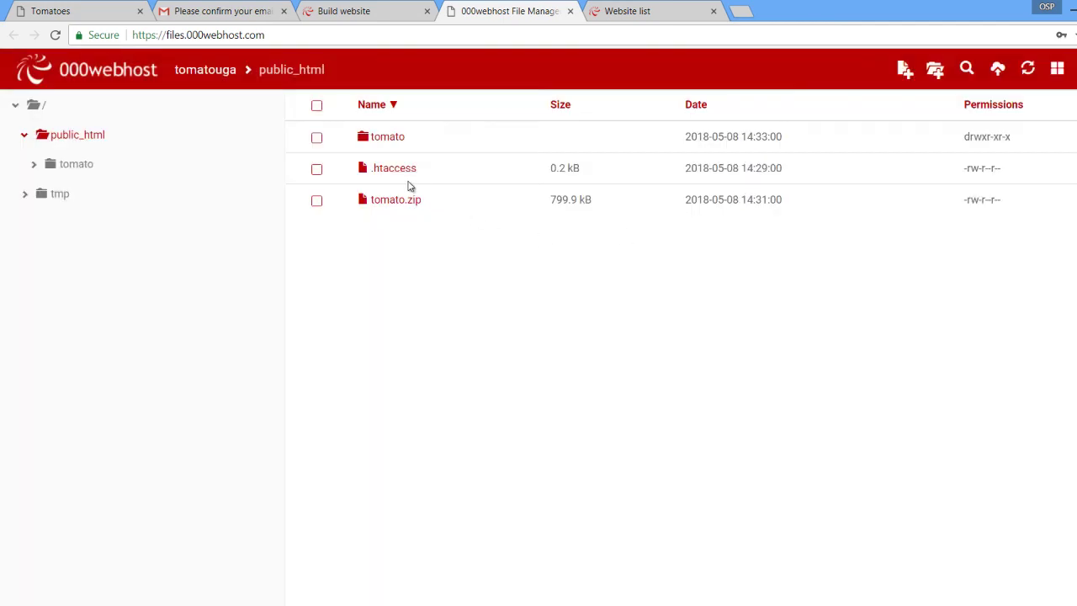
Open the new tomato folder and then the inner tomato folder inside it.
click(376, 141)
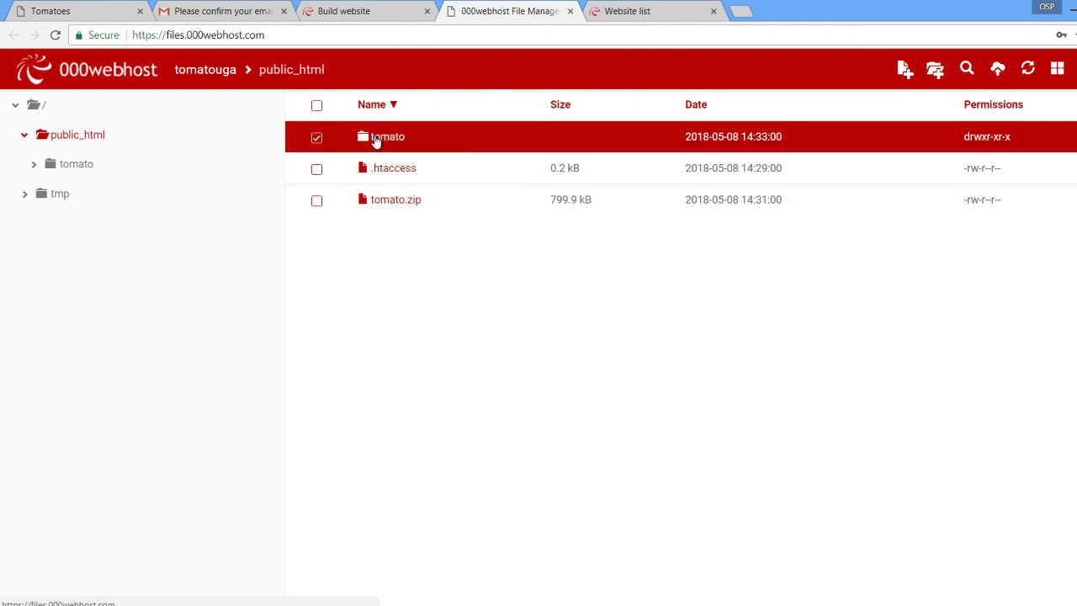
right_click(377, 141)
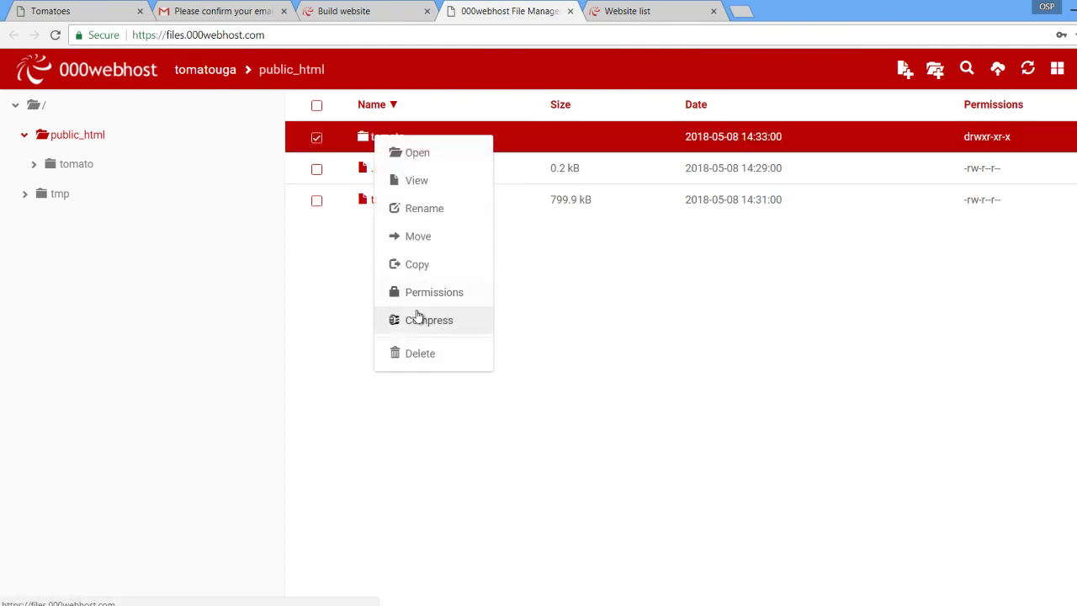
click(418, 154)
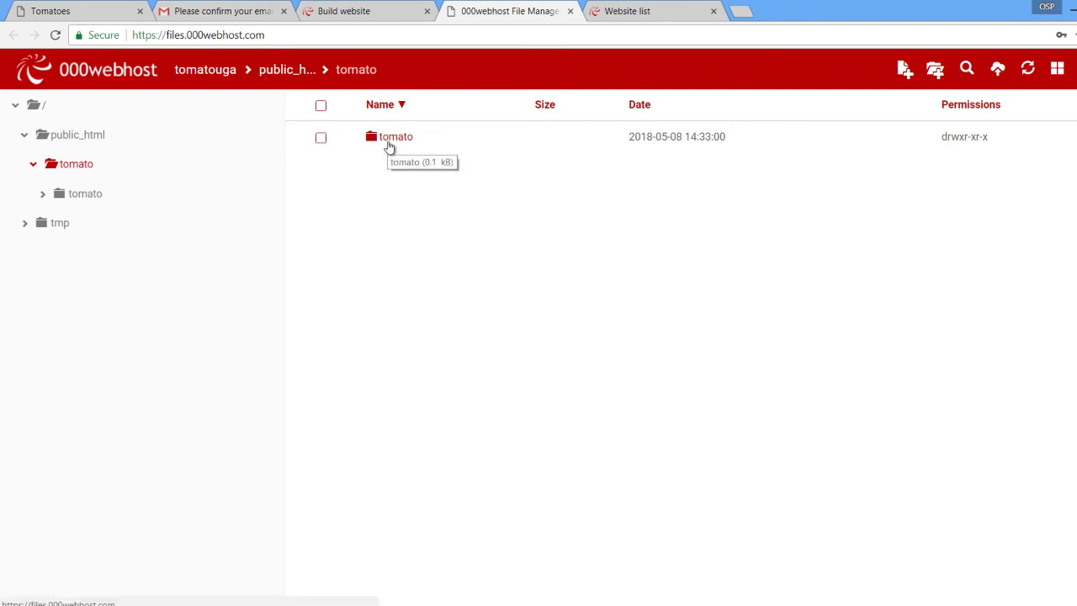
click(390, 145)
right_click(390, 144)
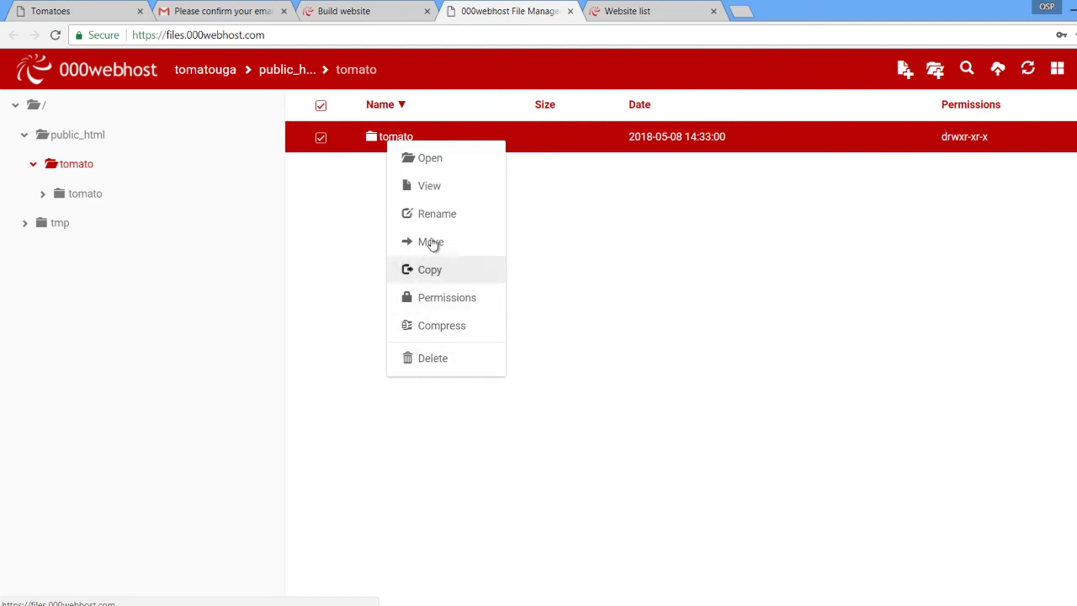
click(429, 161)
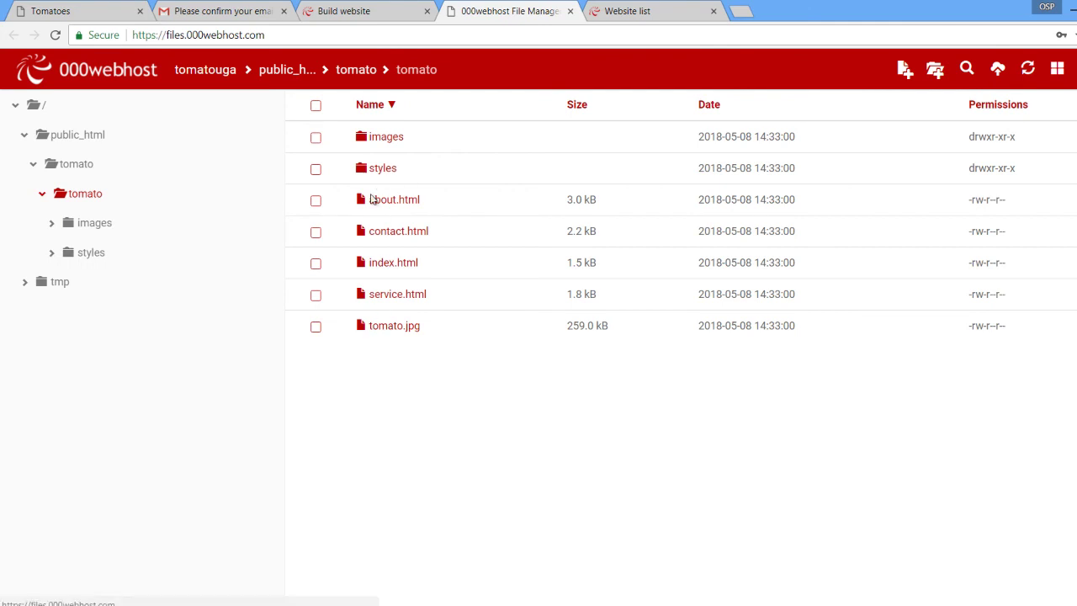
Select images, styles, about.html, contact.html, index.html, service.html and tomato.jpg.
click(316, 139)
click(316, 171)
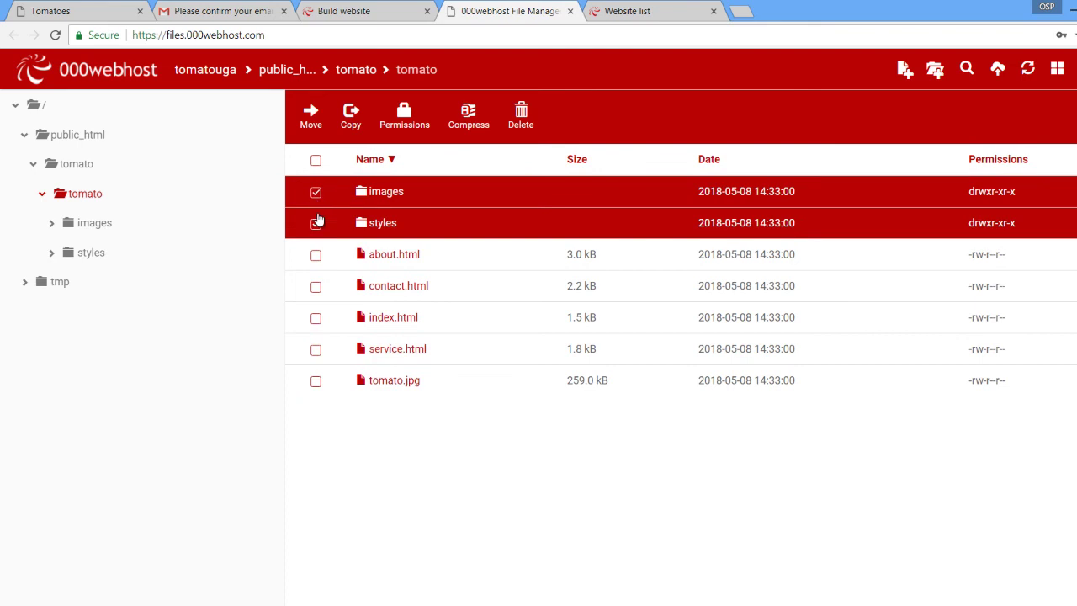
click(316, 255)
click(316, 286)
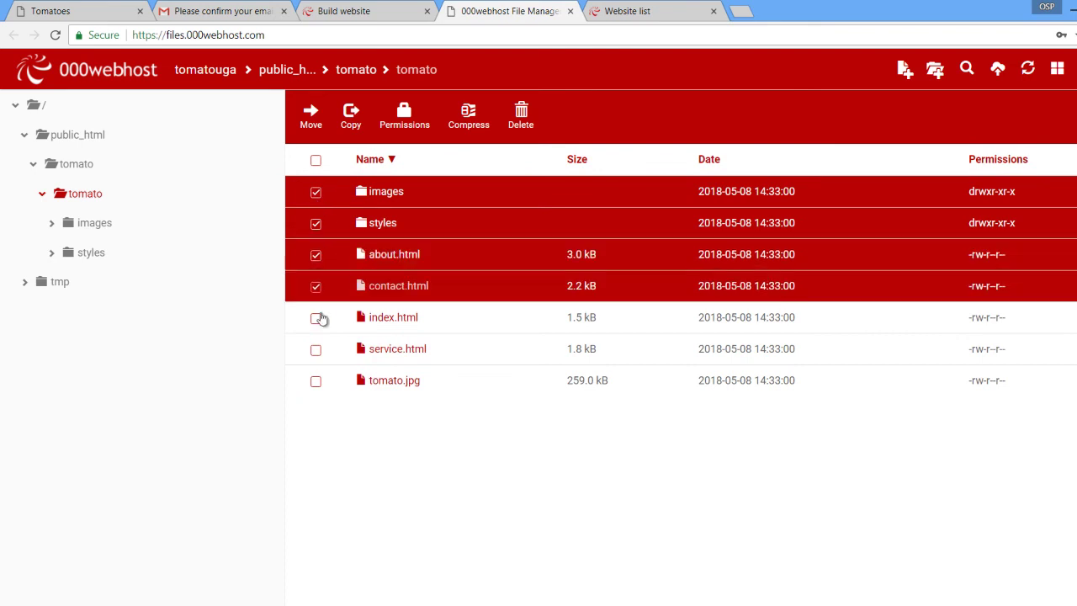
click(315, 317)
click(314, 352)
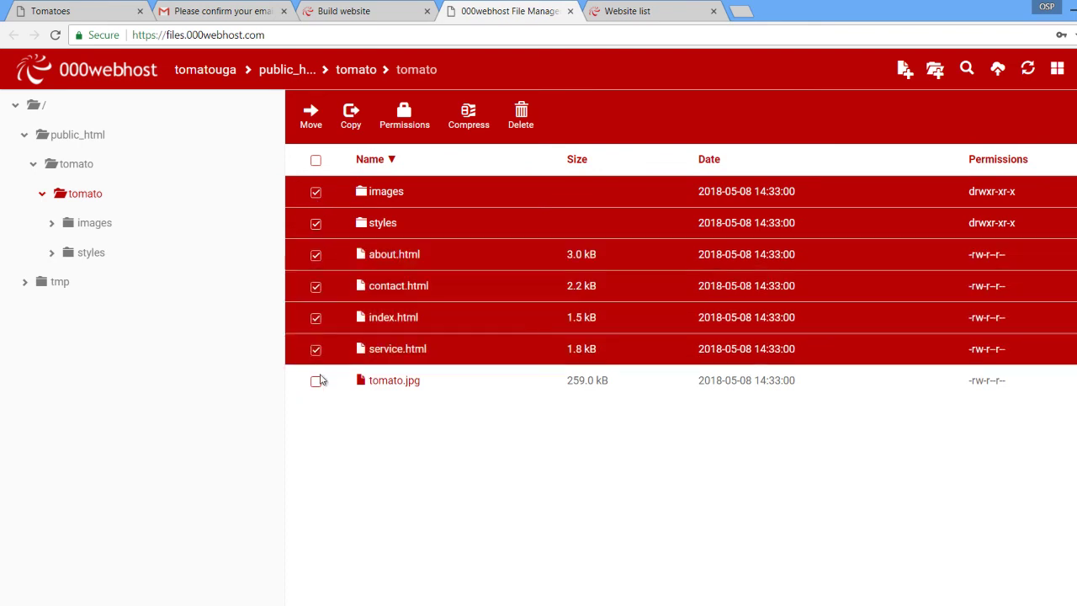
click(316, 383)
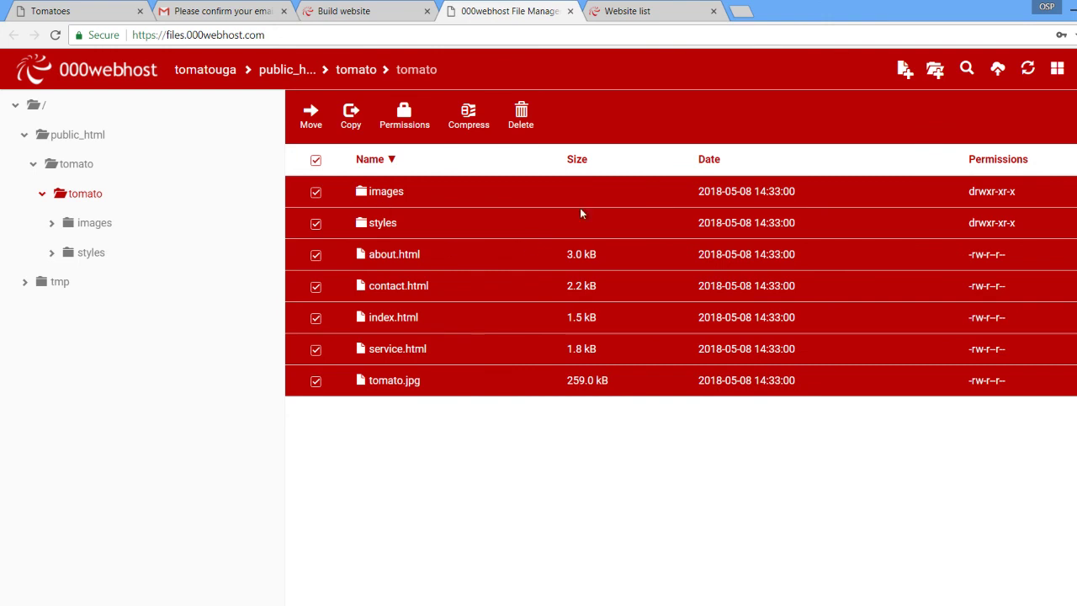
Move the seven selected items to public_html, choosing it as the destination folder.
right_click(380, 221)
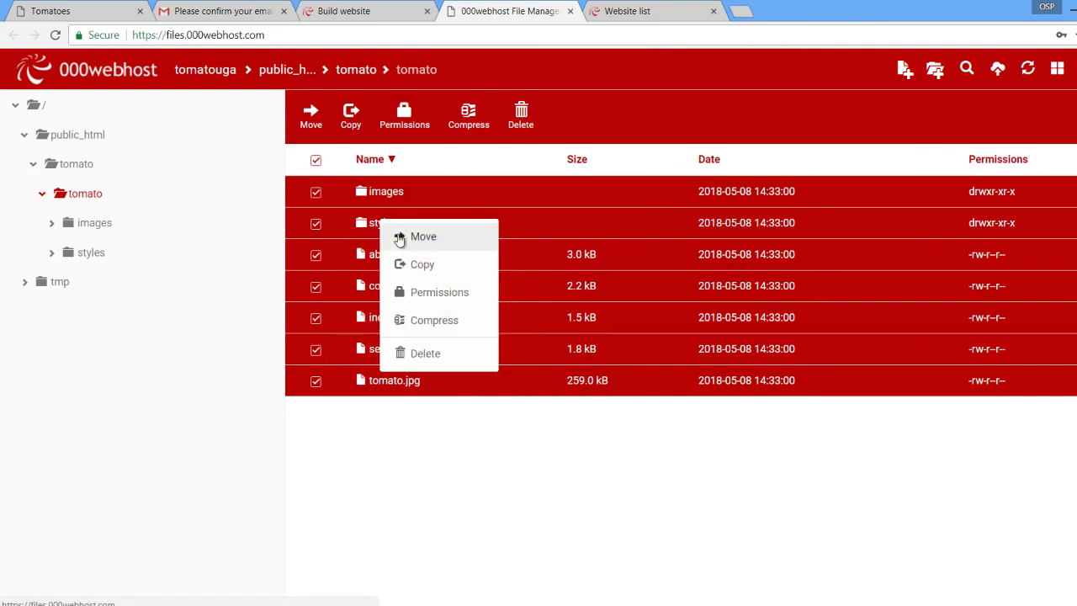
click(402, 239)
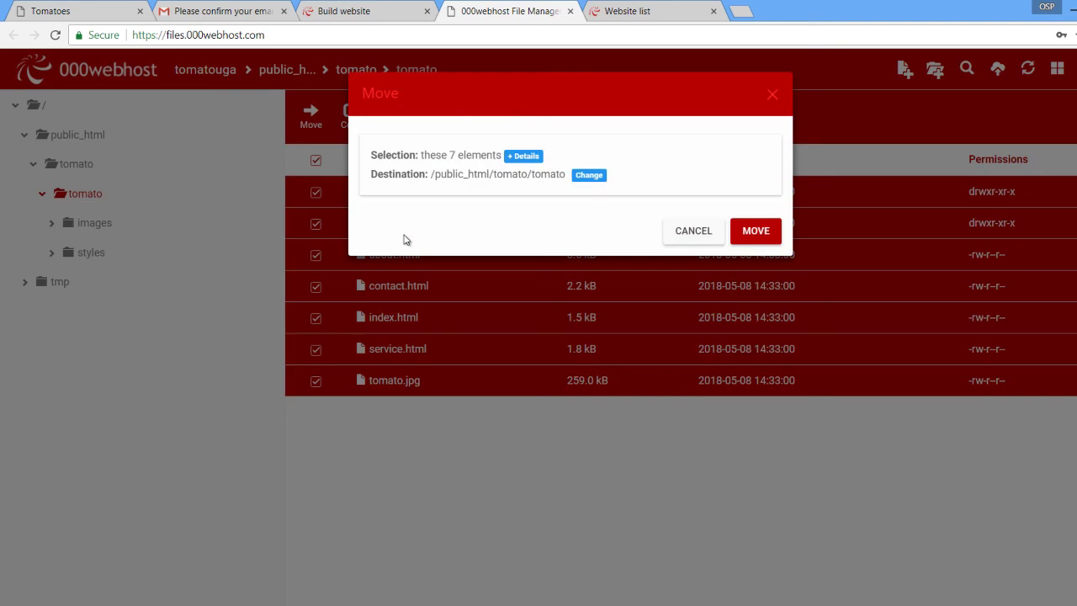
click(589, 178)
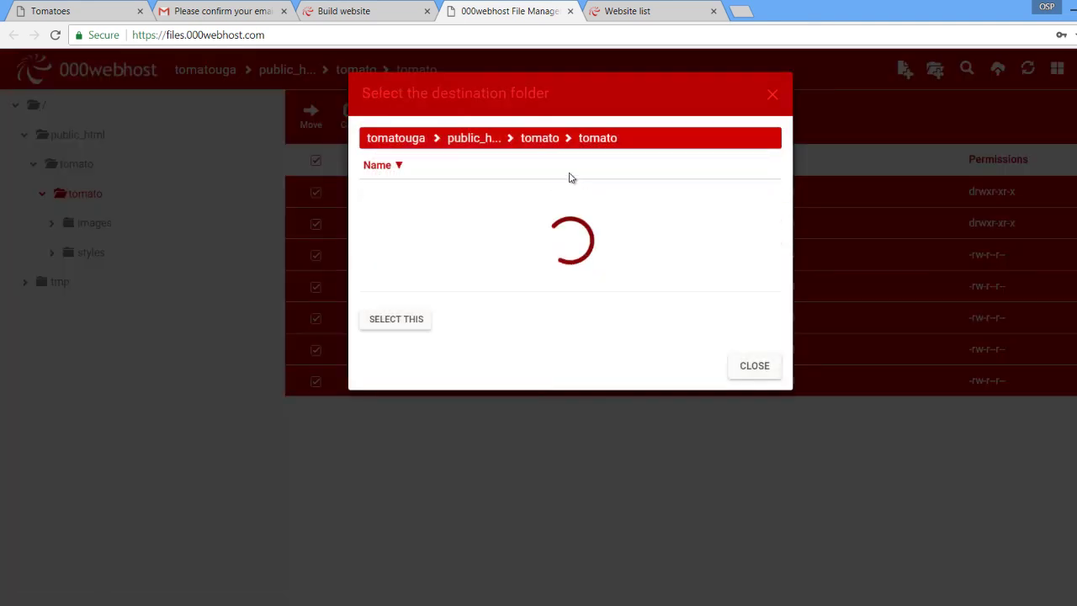
click(472, 143)
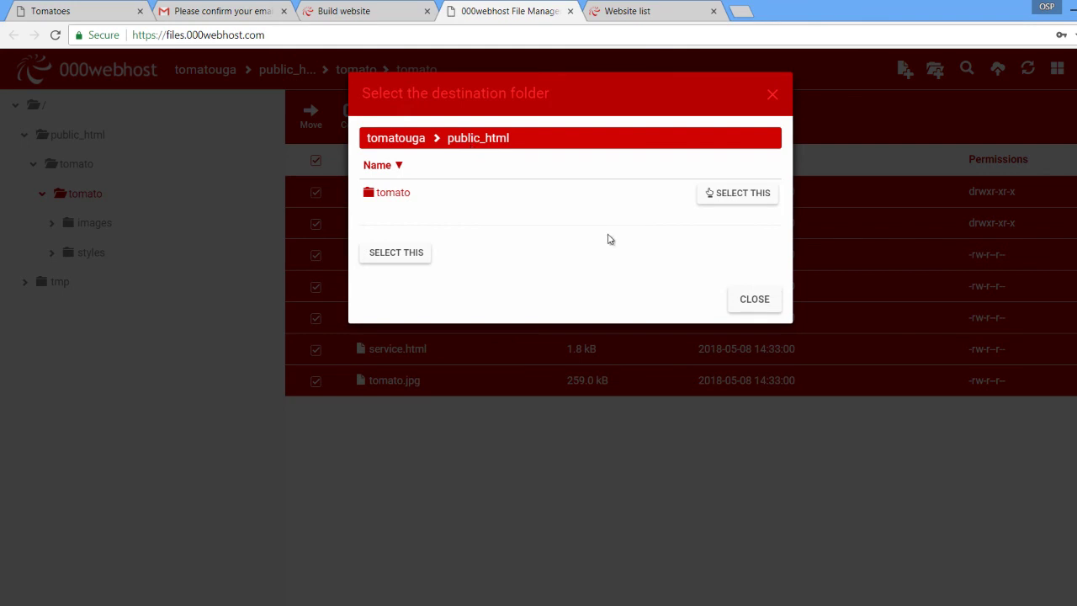
click(748, 301)
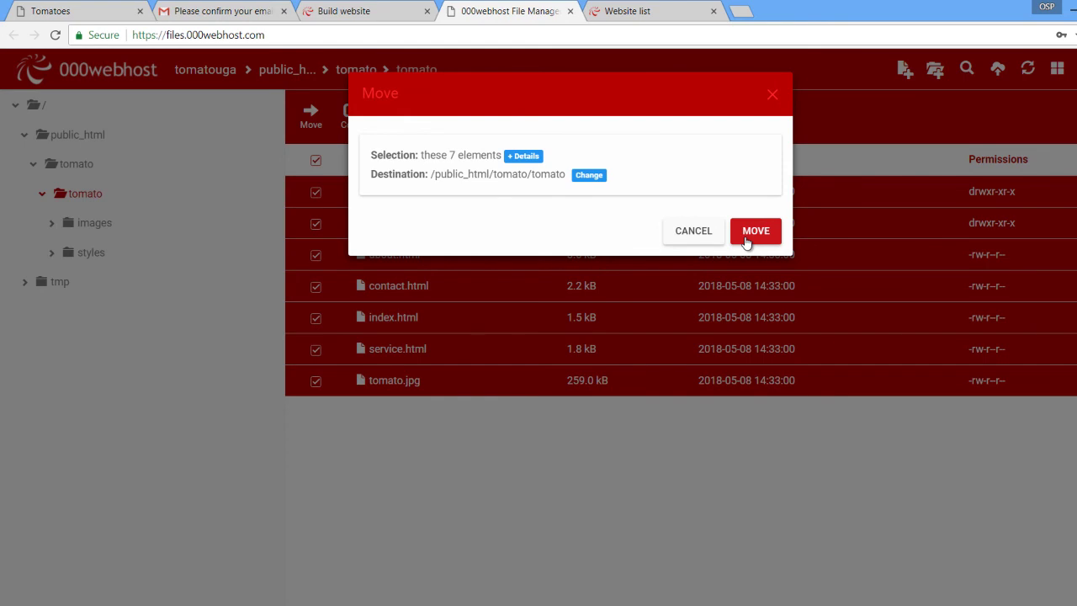
click(745, 240)
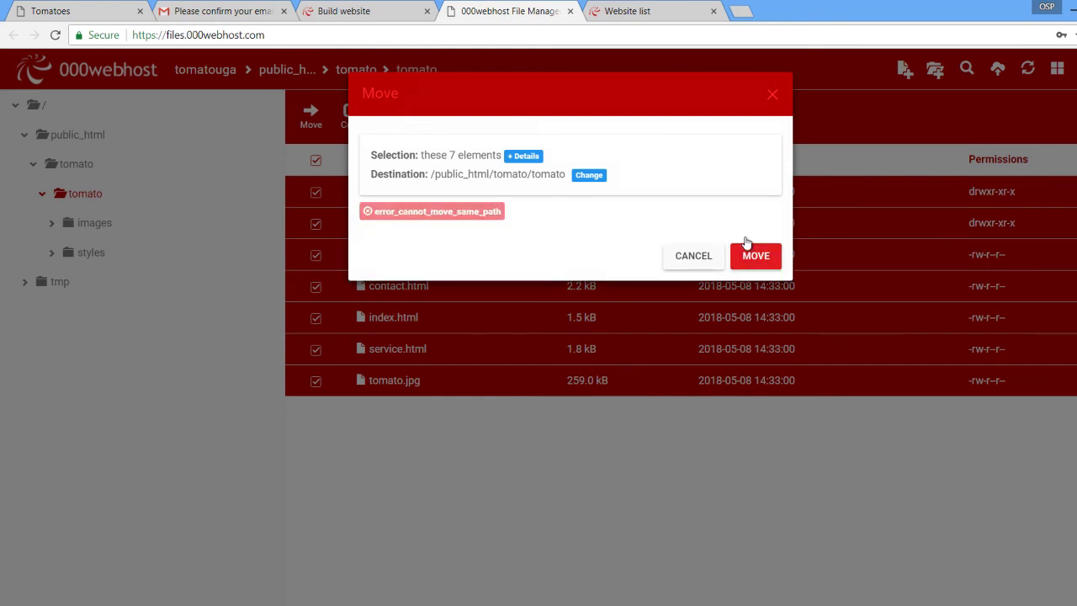
click(588, 175)
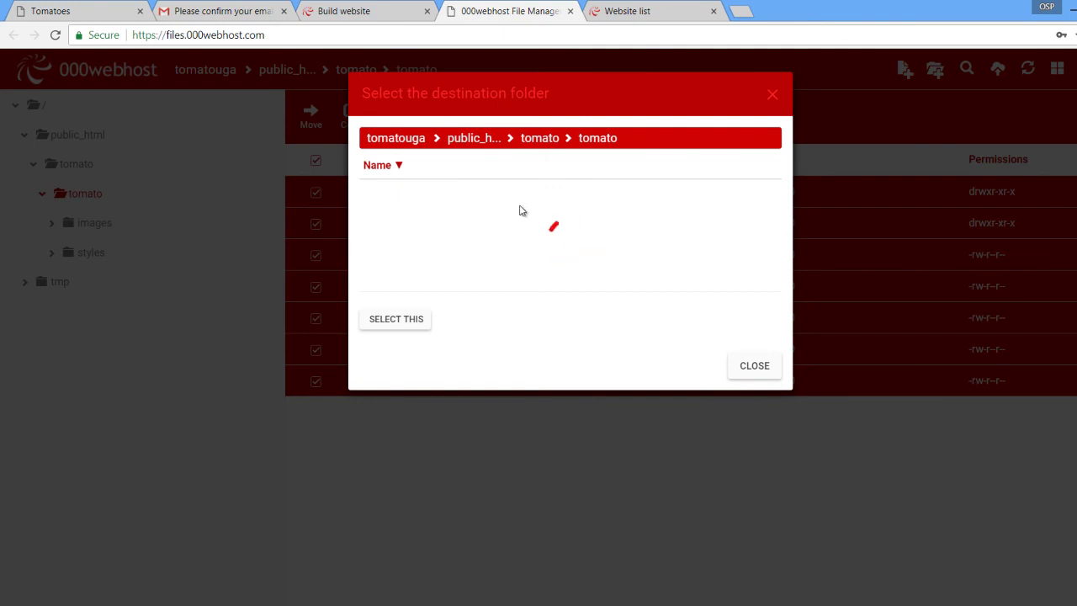
click(471, 142)
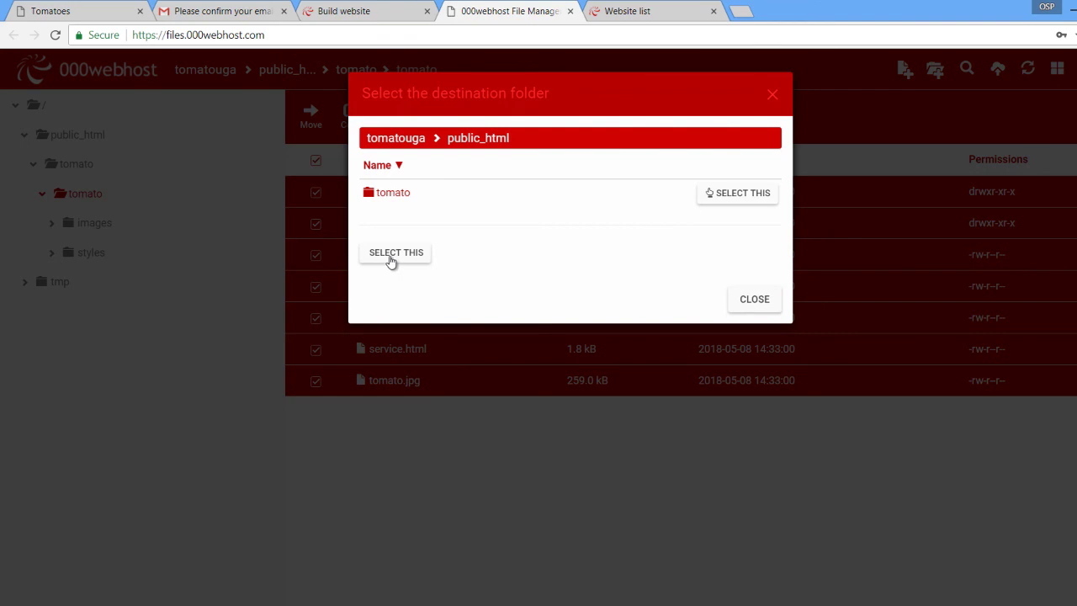
click(391, 259)
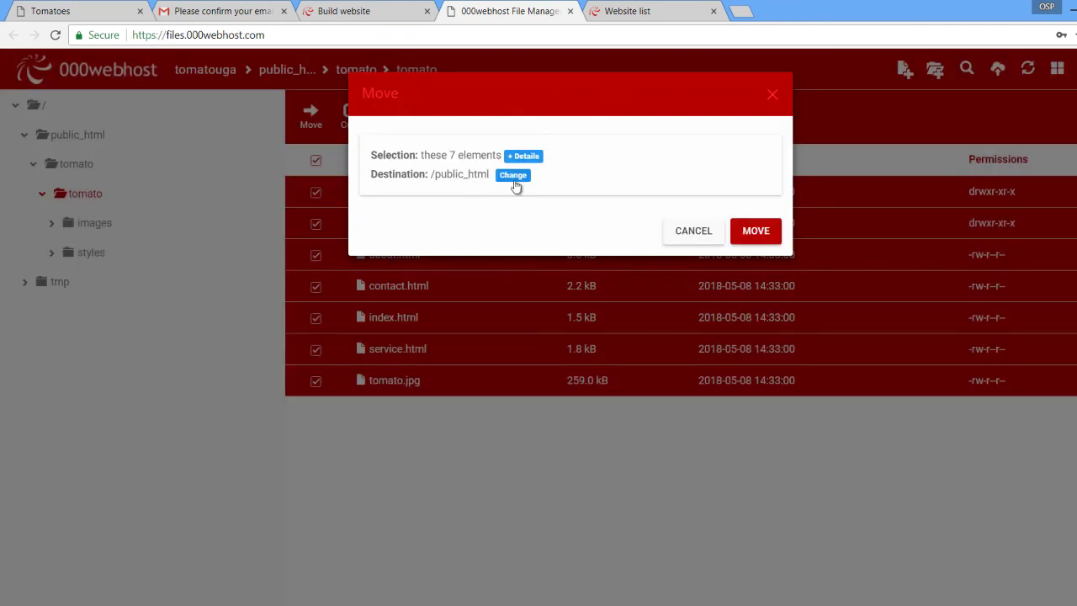
click(742, 228)
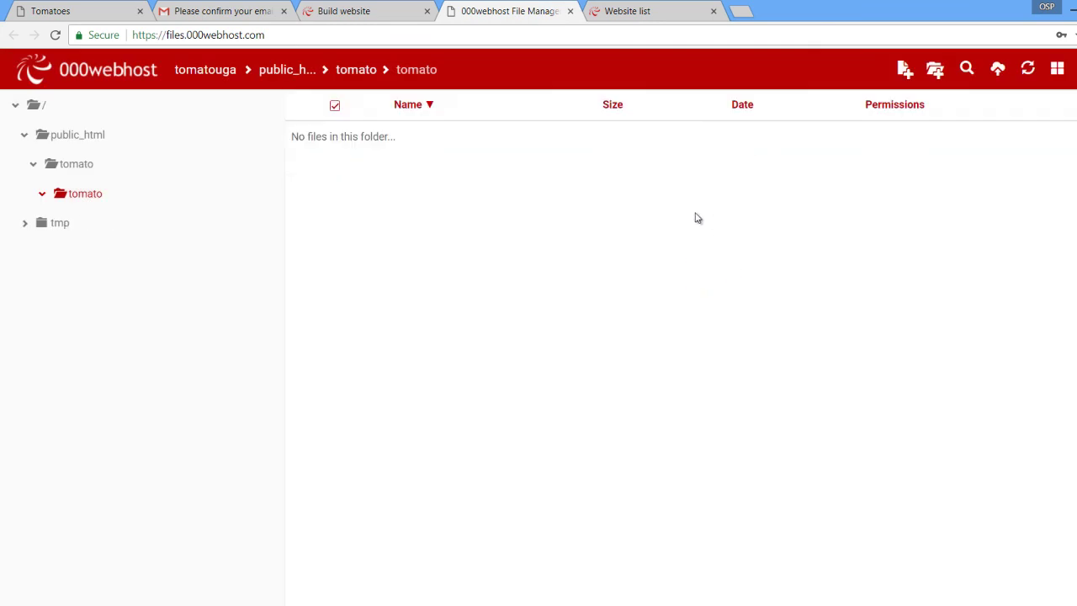
Check the moved files in public_html, then open tomatouga.000webhostapp.com from the Build website page.
click(69, 138)
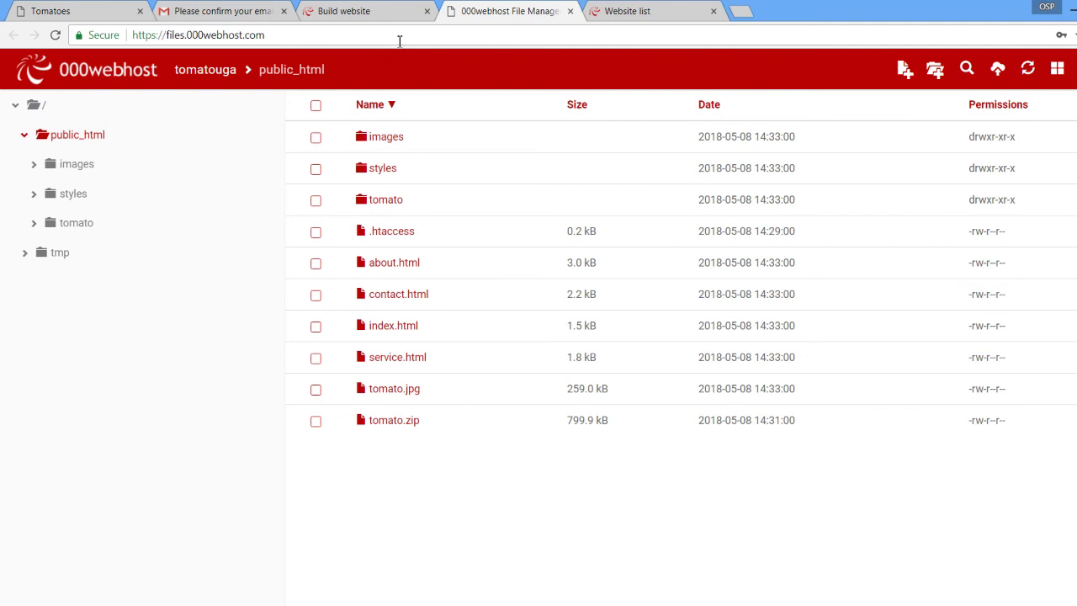
click(388, 11)
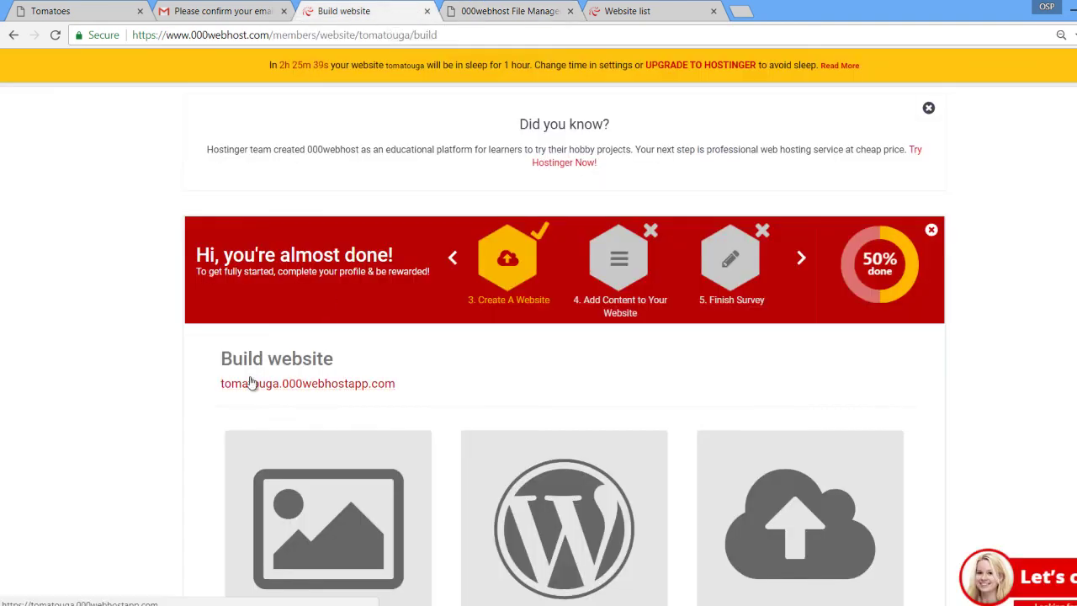
click(329, 386)
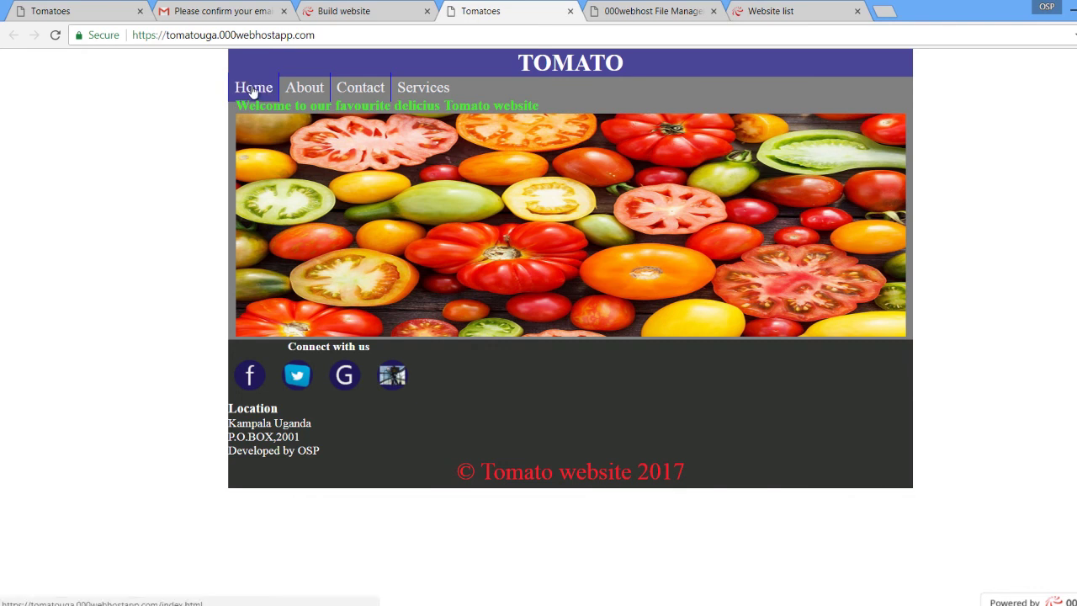
Browse the Home, About, Contact and Services pages, then copy the site's base address.
click(301, 91)
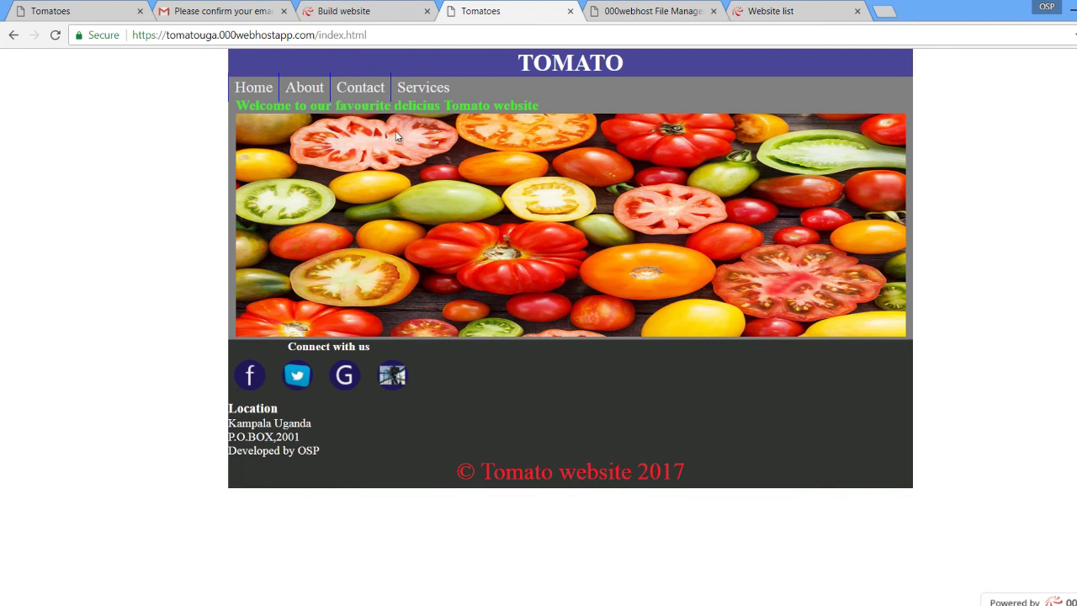
click(313, 94)
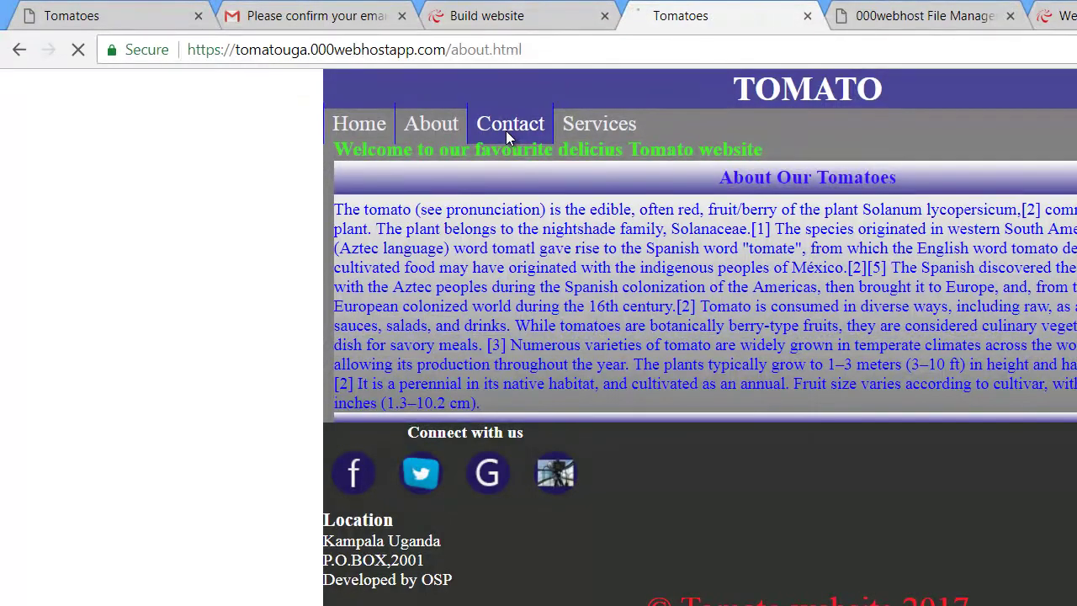
click(508, 131)
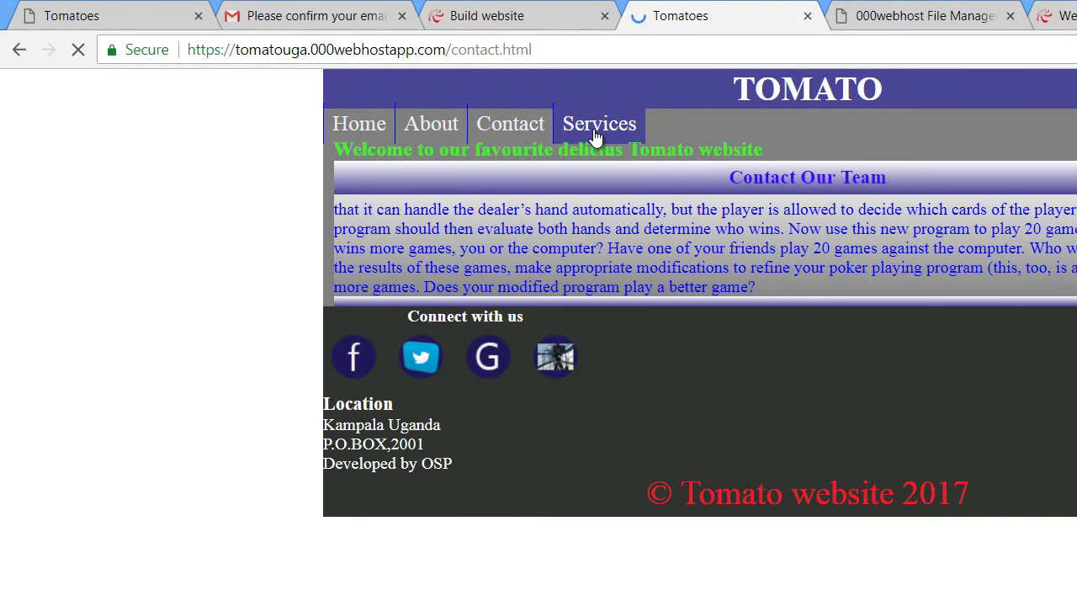
click(595, 130)
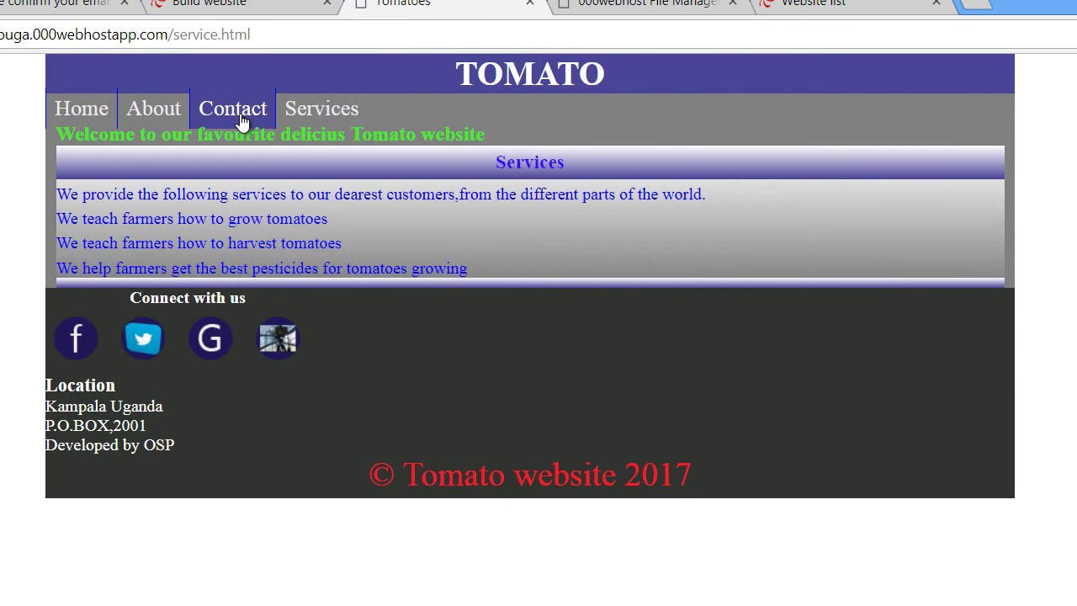
click(151, 113)
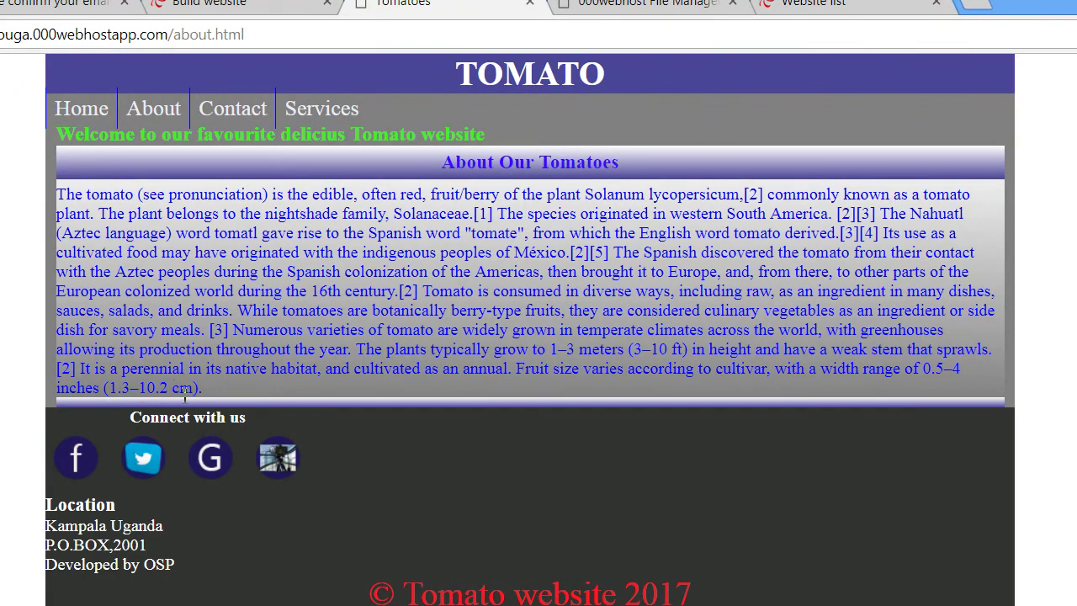
click(88, 114)
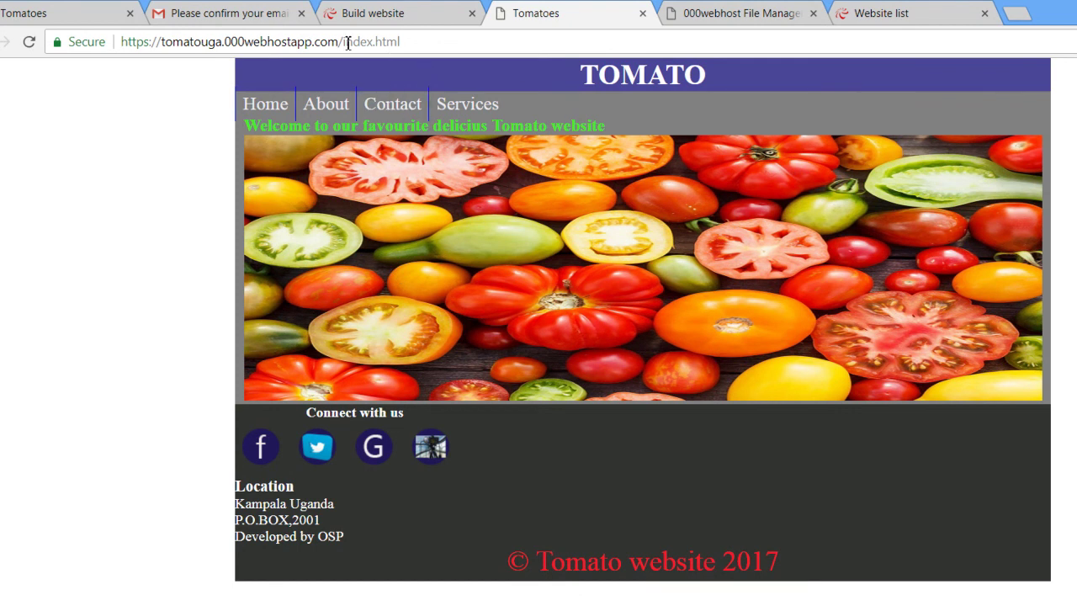
drag(340, 43, 81, 49)
key(ctrl+c)
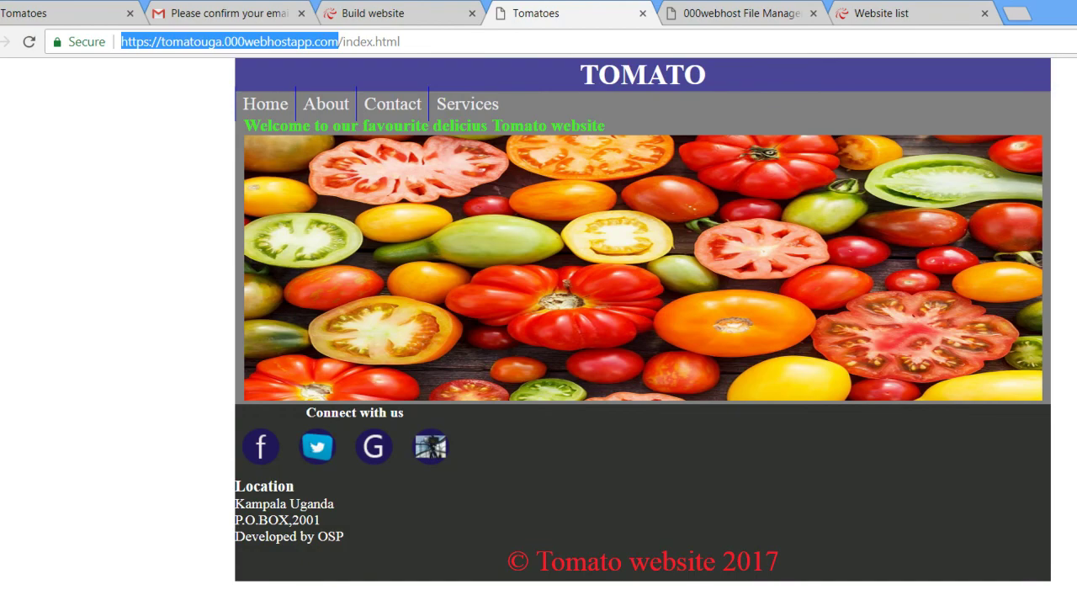
key(alt+Tab)
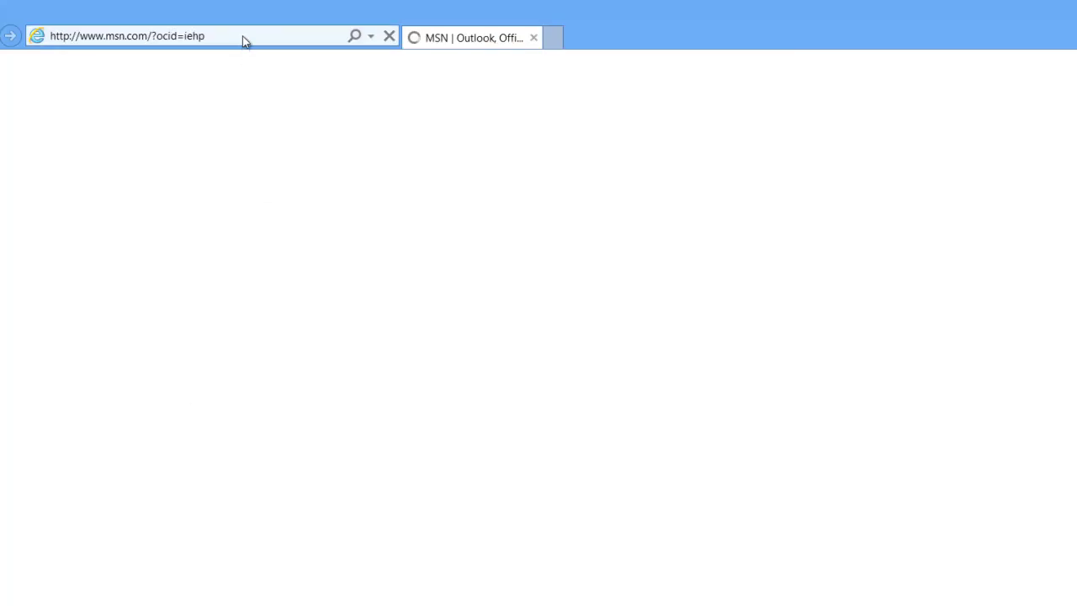
Paste tomatouga.000webhostapp.com into Internet Explorer's address bar and load the Tomato home page.
click(221, 40)
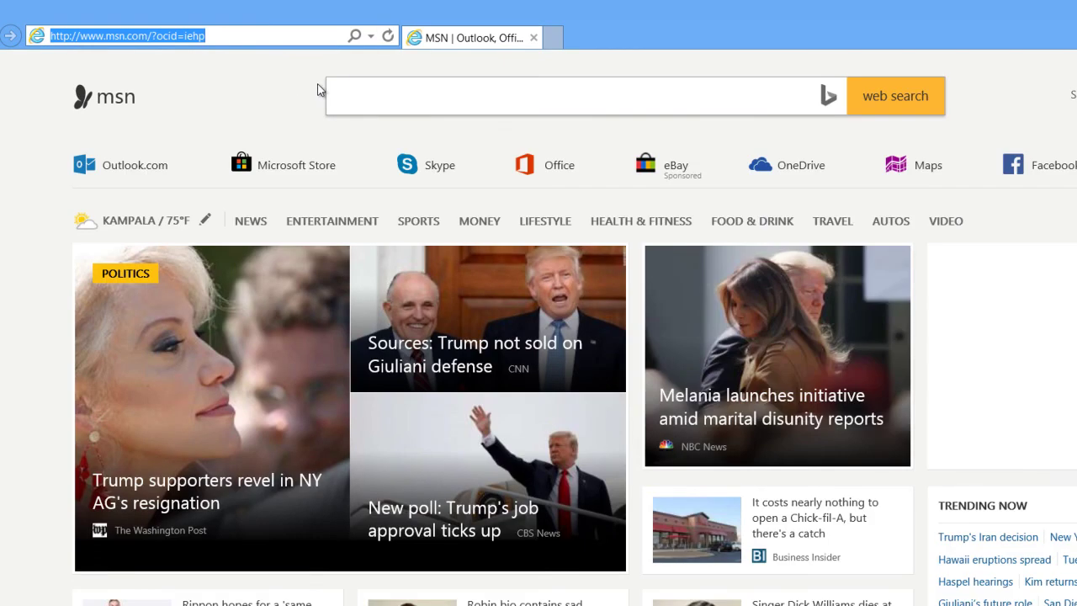
text(v)
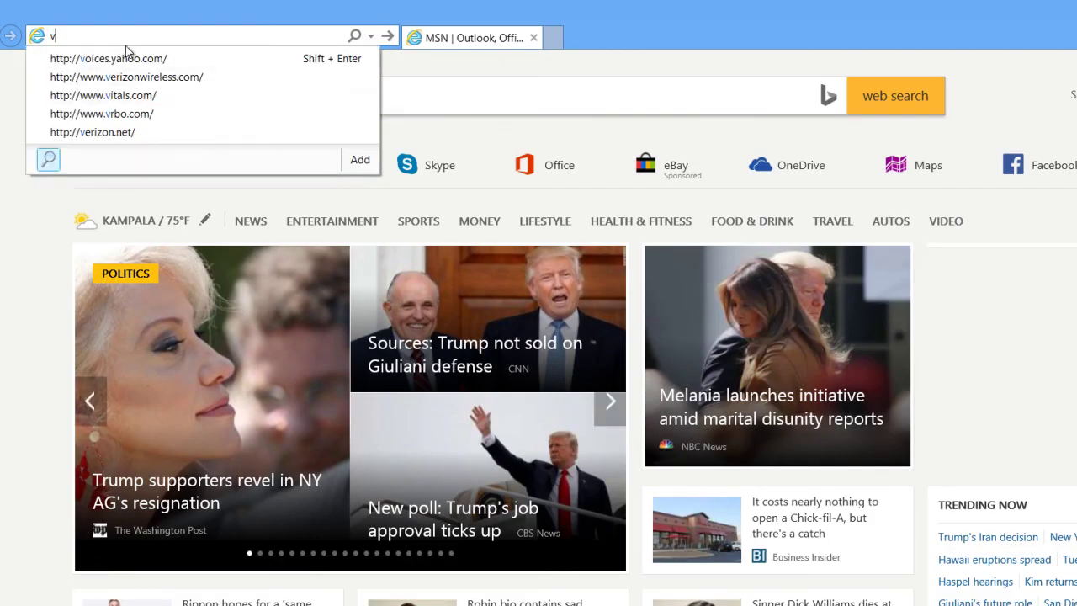
key(ctrl+a)
key(Escape)
key(ctrl+v)
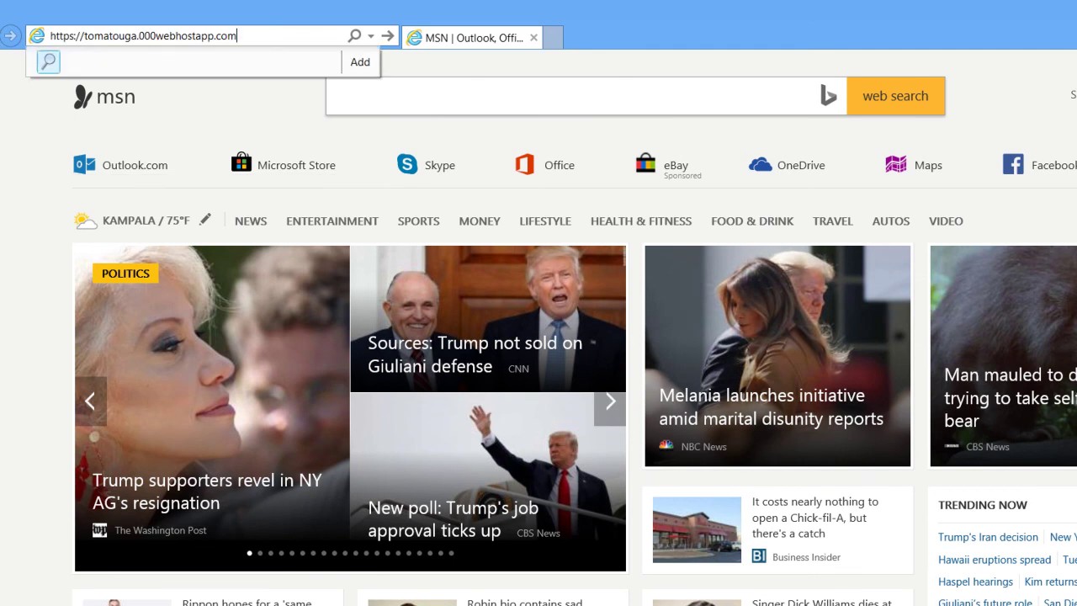
key(Return)
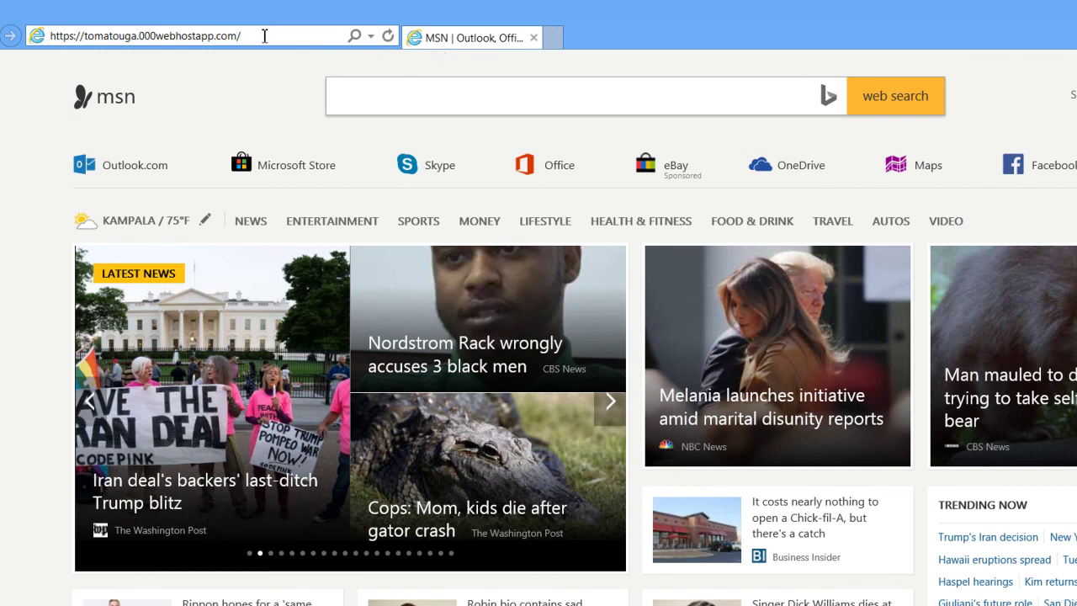
key(Return)
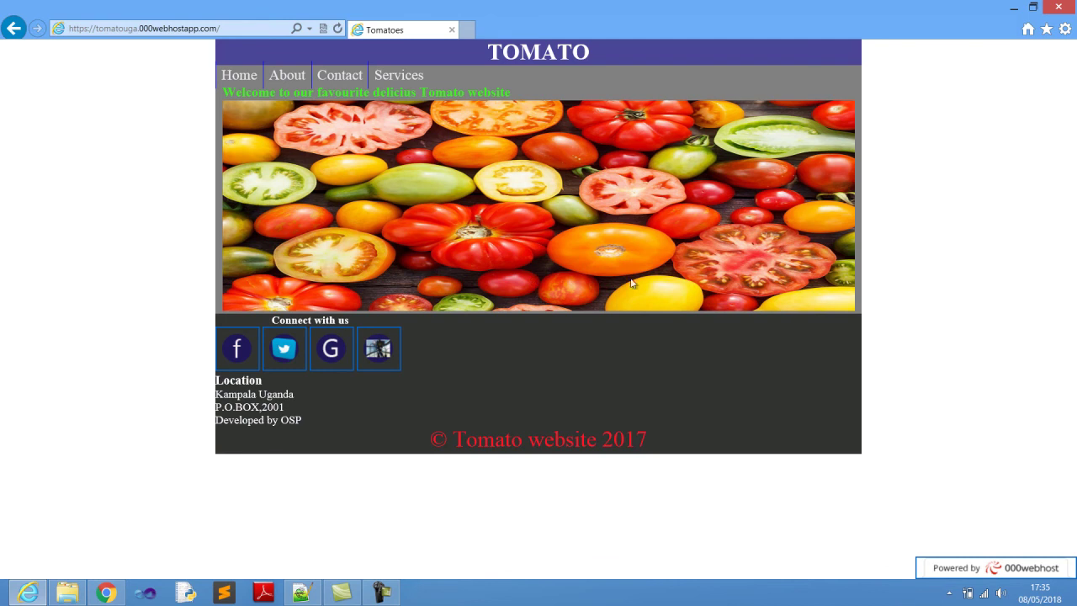
mouse_move(990, 574)
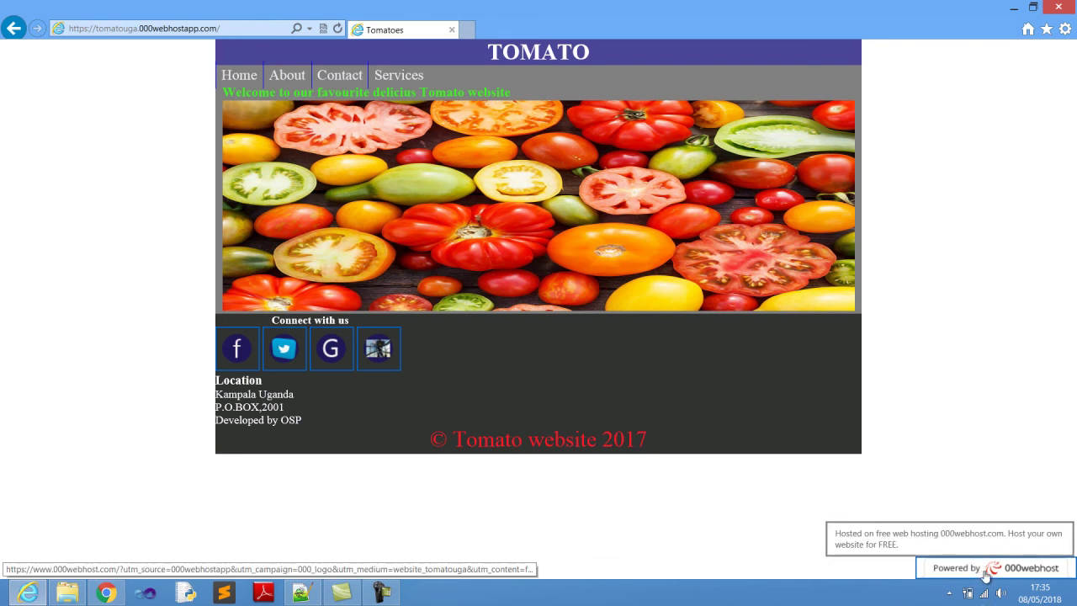